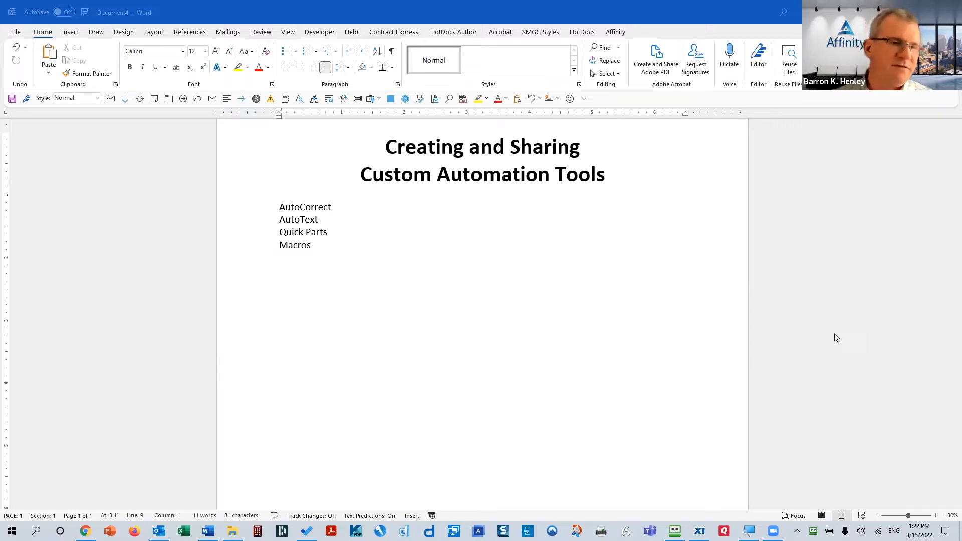
Step: Add the line STARTUP below the list of tools, separated from it by a blank line
left_click(369, 296)
key("Caps_Lock")
type("STARTUP")
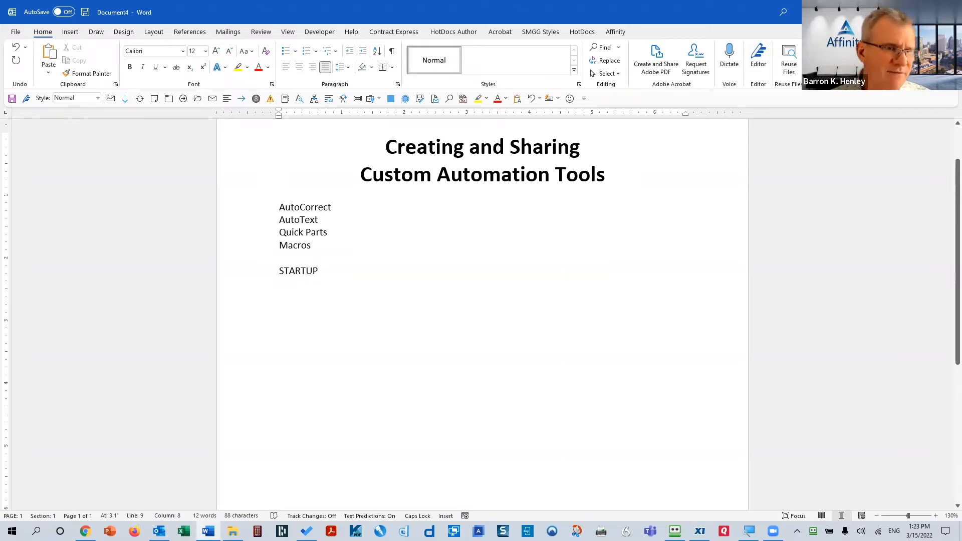
Step: Open File Explorer, examine its view settings for file name extensions and hidden items, and close it
key("super+e")
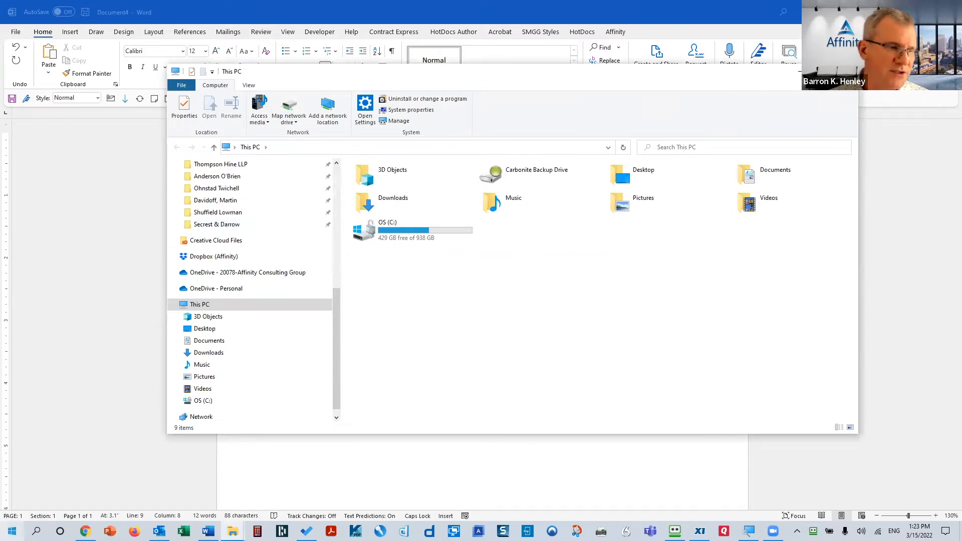
right_click(11, 530)
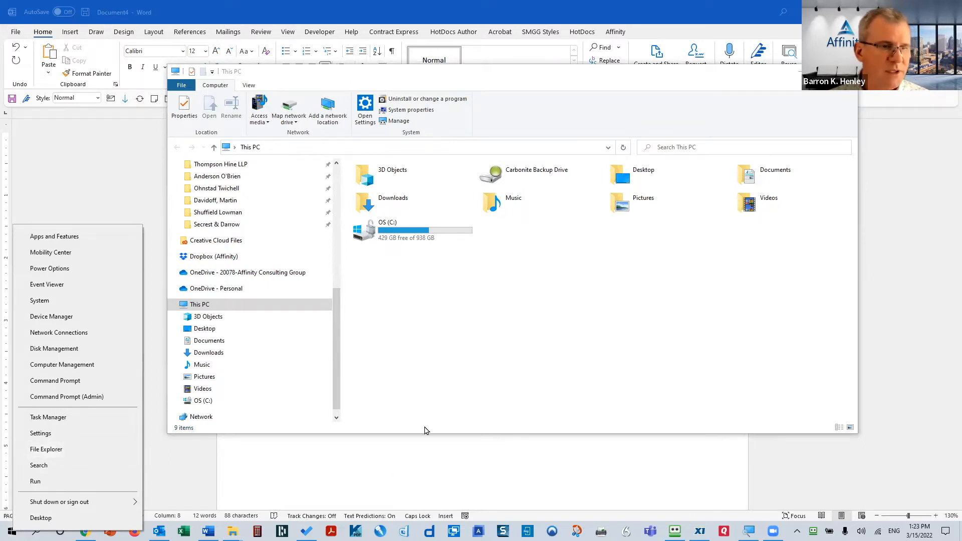
left_click(386, 470)
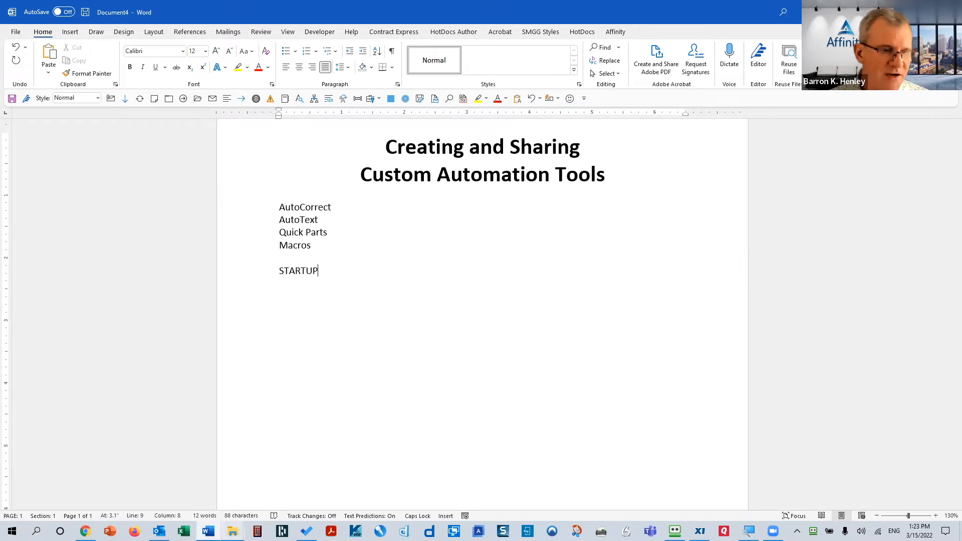
mouse_move(232, 531)
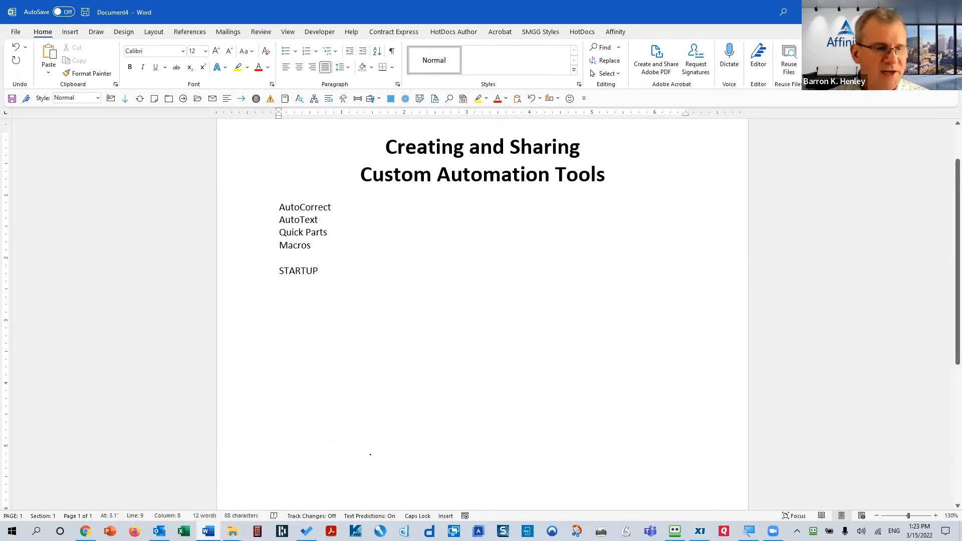
left_click(232, 531)
left_click(210, 507)
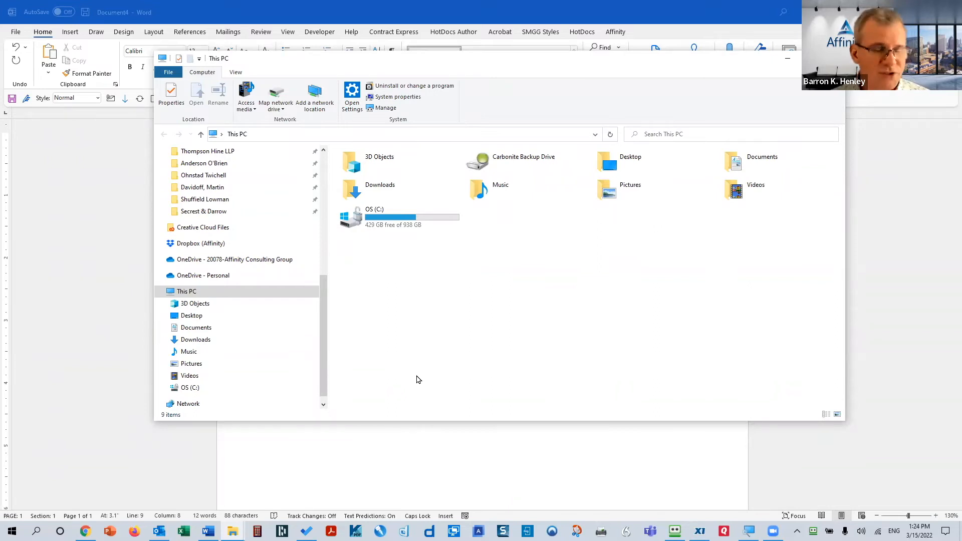
left_click(237, 73)
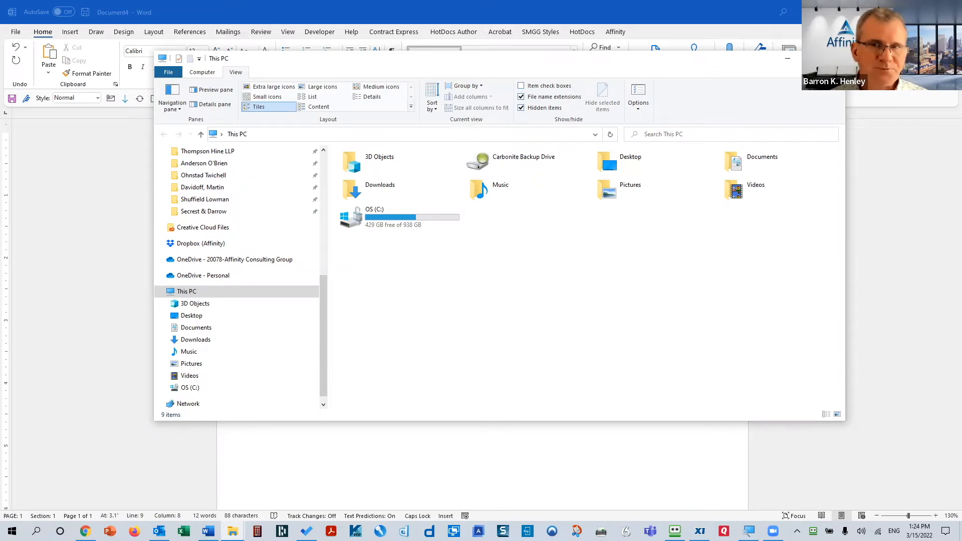
left_click(834, 58)
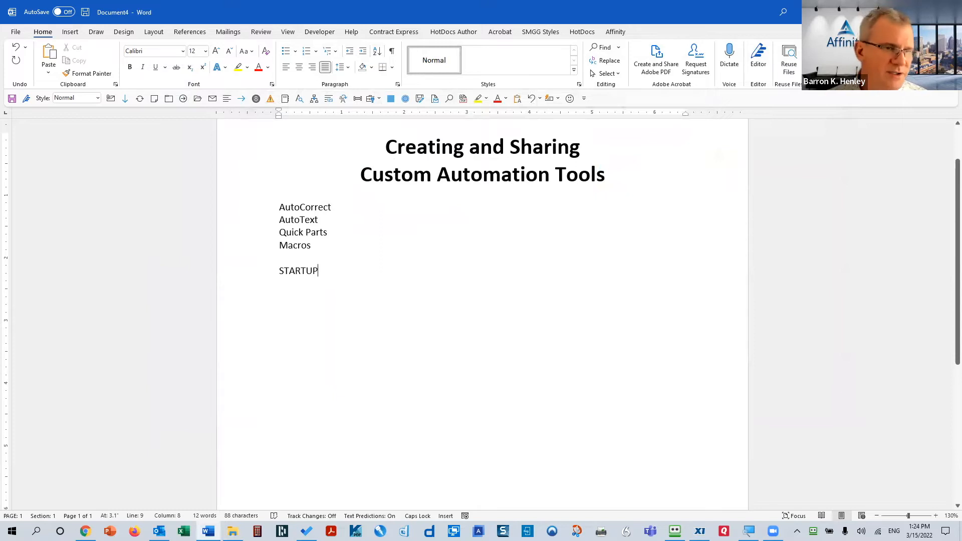
Step: Look up the full path of the Startup file location in Word's advanced options and leave the options without changing it
left_click(15, 33)
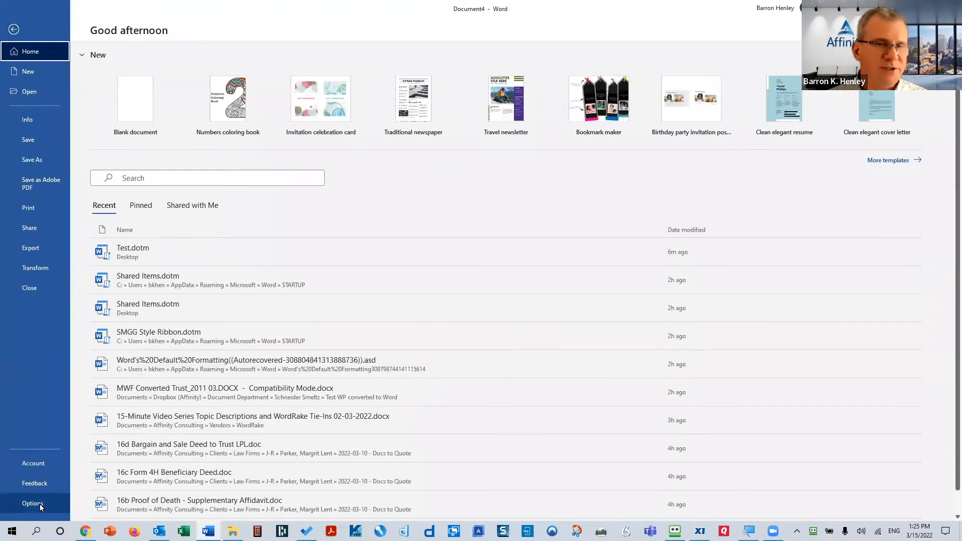
left_click(40, 503)
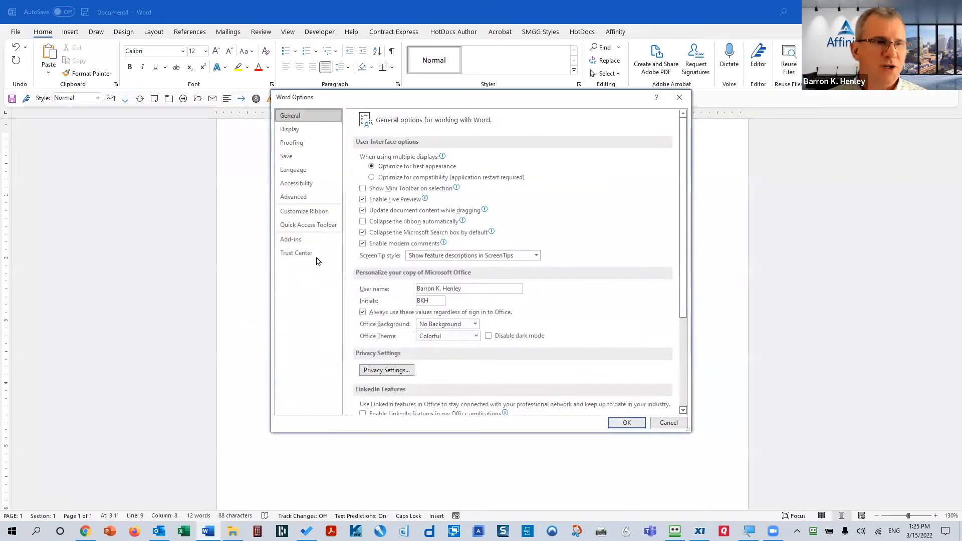
left_click(310, 199)
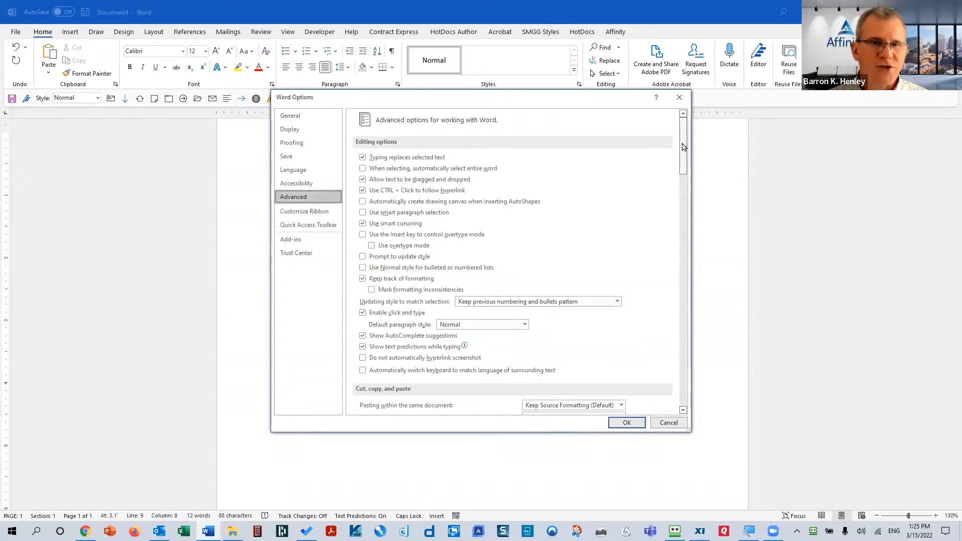
left_click_drag(684, 153, 666, 386)
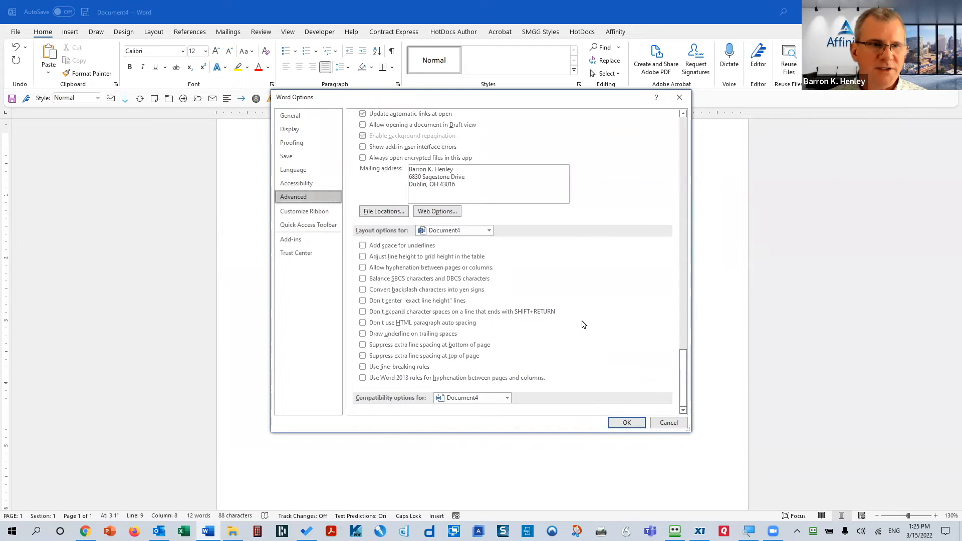
left_click(382, 211)
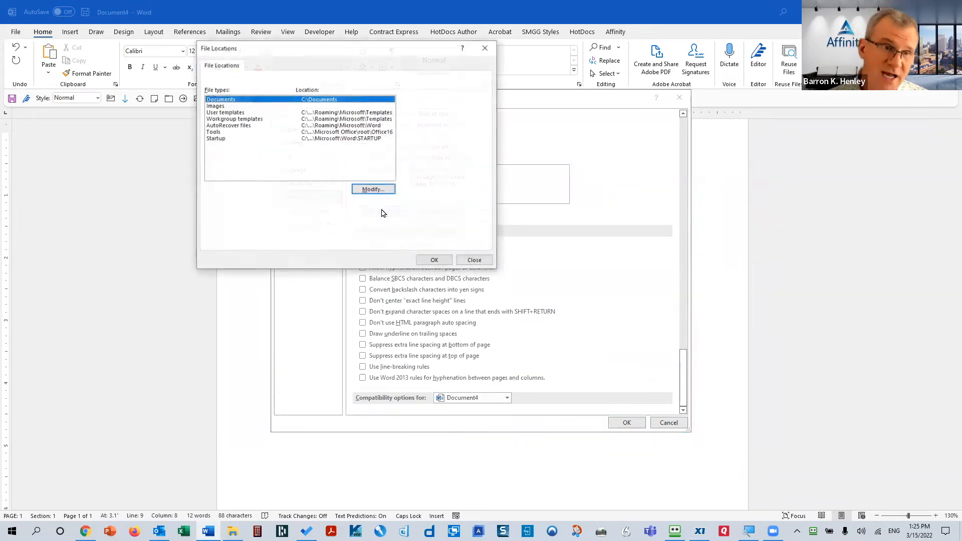
left_click(222, 139)
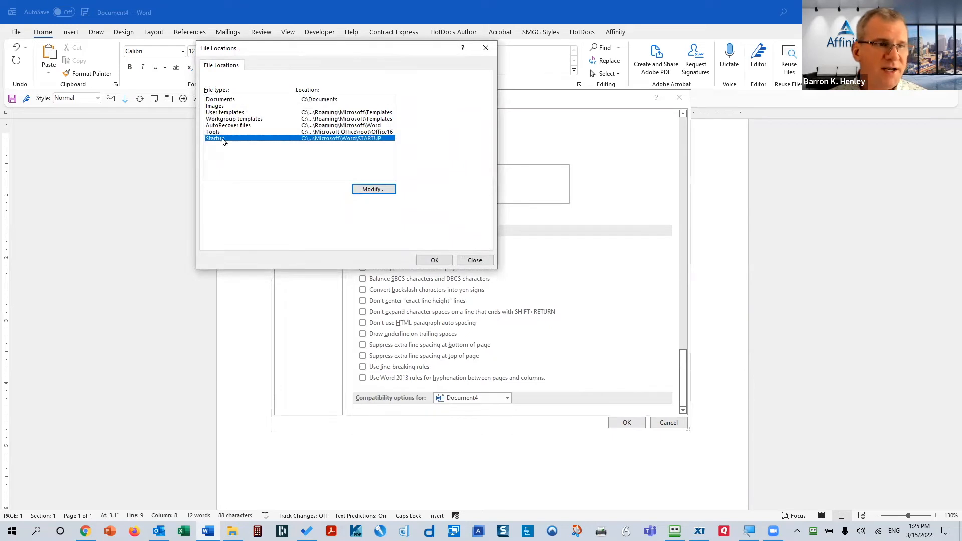
left_click_drag(283, 62, 456, 102)
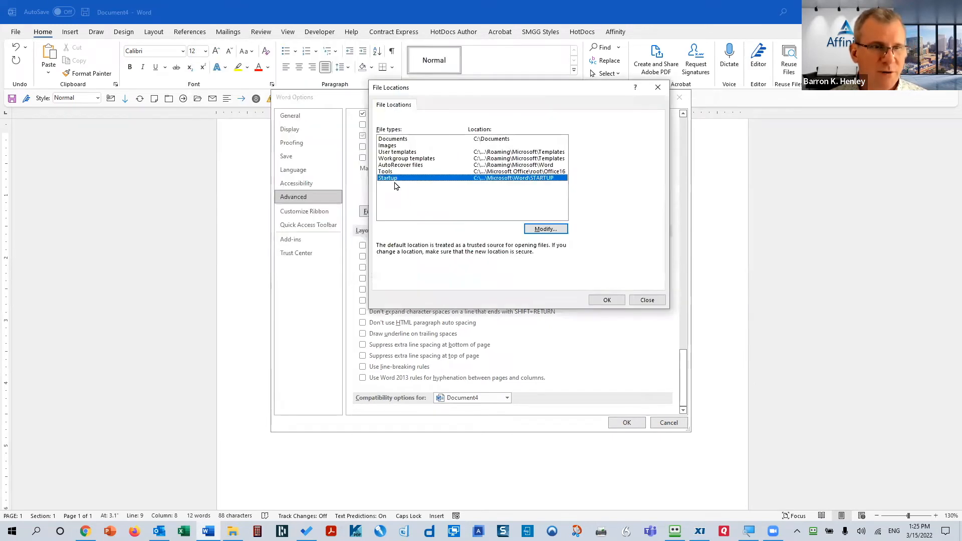
left_click(546, 230)
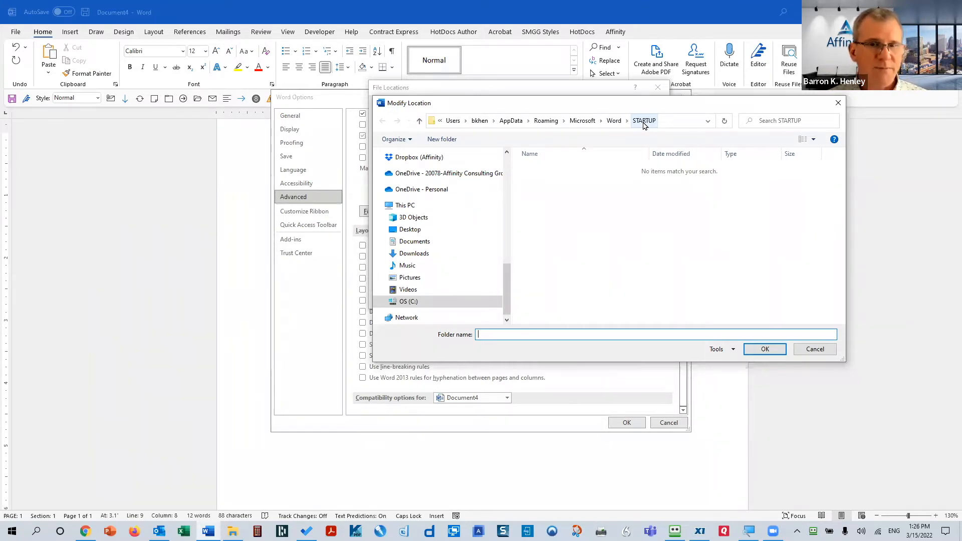
left_click(808, 349)
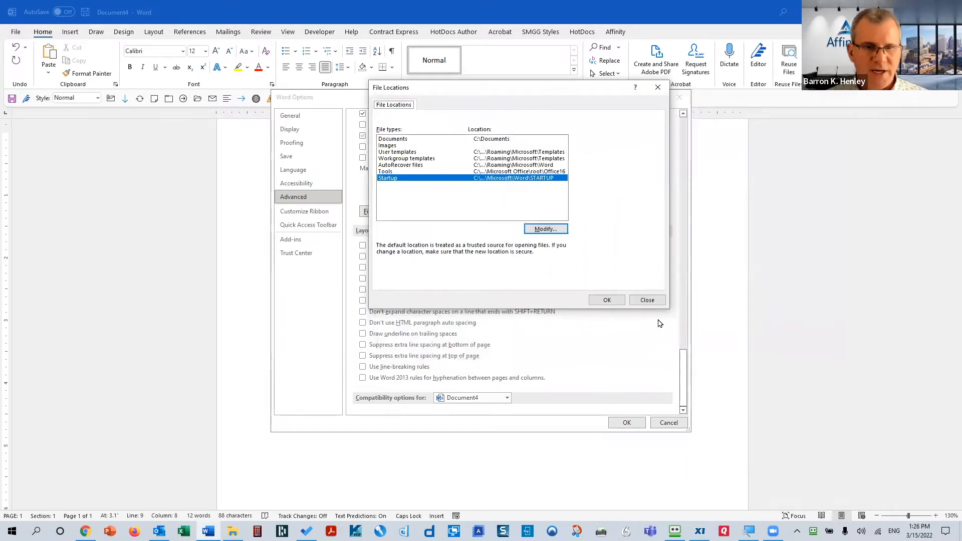
left_click(646, 300)
left_click(668, 423)
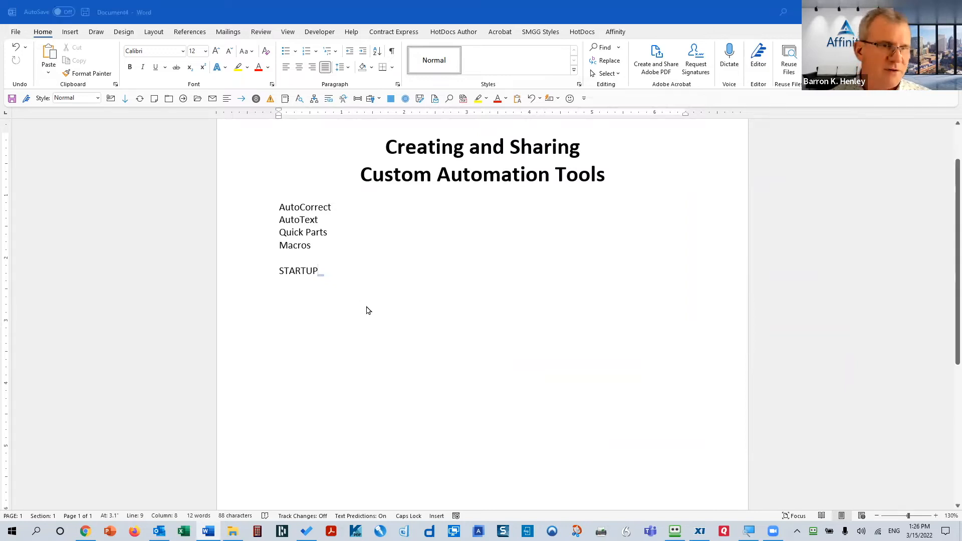
Step: Create a new blank document and choose Word Macro-Enabled Template (*.dotm) as its save format
key("ctrl+n")
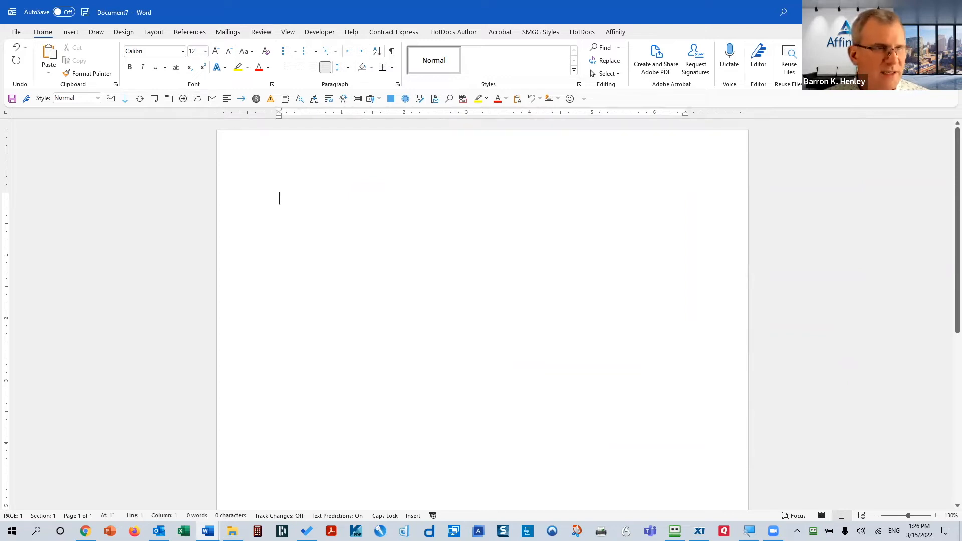
left_click(14, 35)
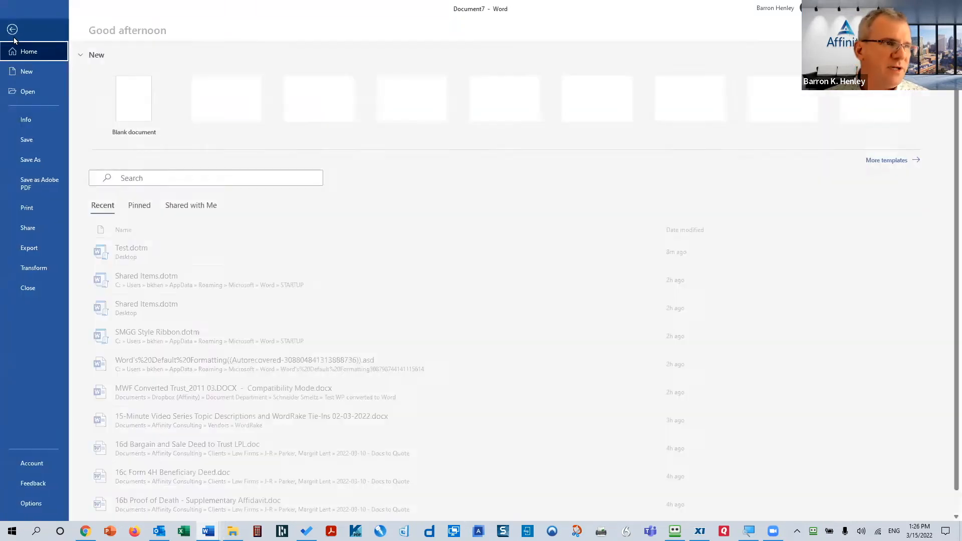
left_click(43, 160)
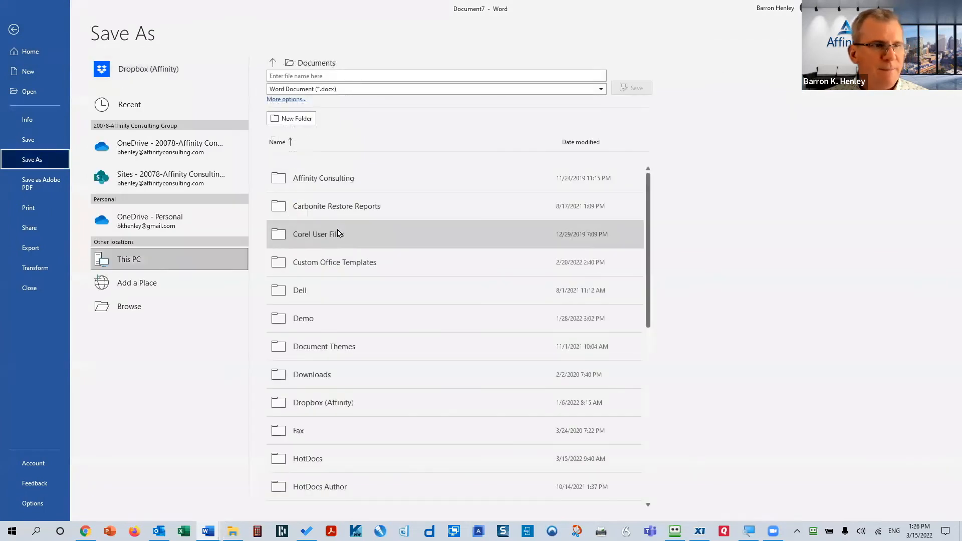
left_click(203, 311)
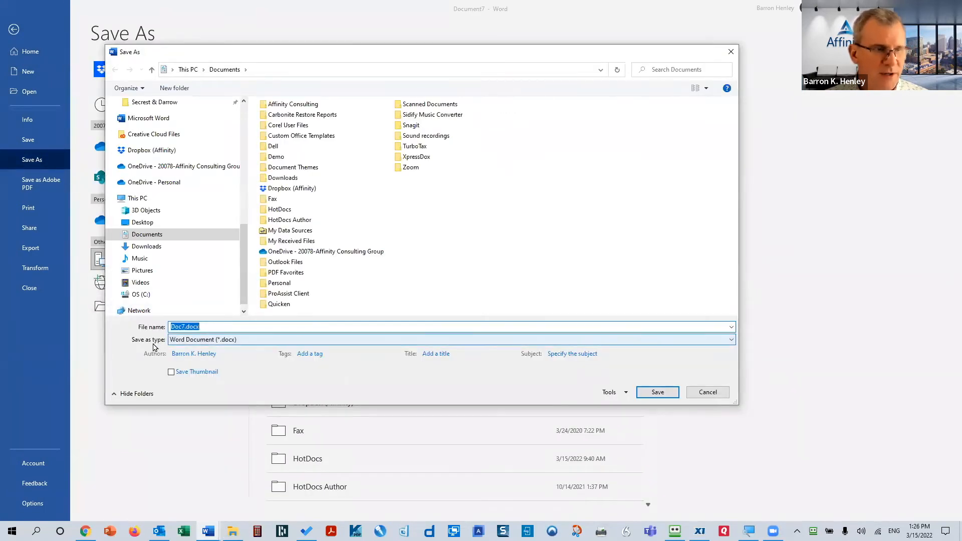
left_click(199, 341)
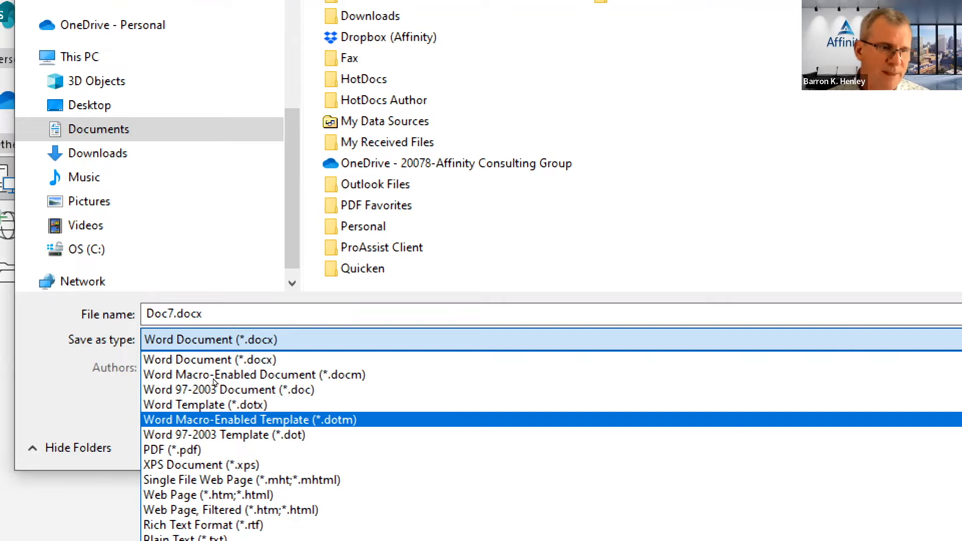
key("Return")
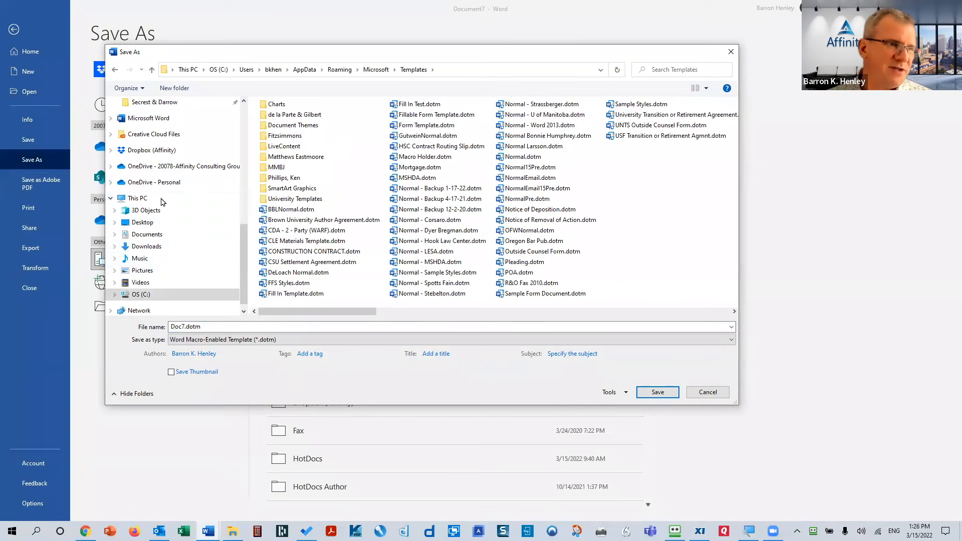
Step: Save the template to the Desktop under the name Shared Items
left_click(151, 222)
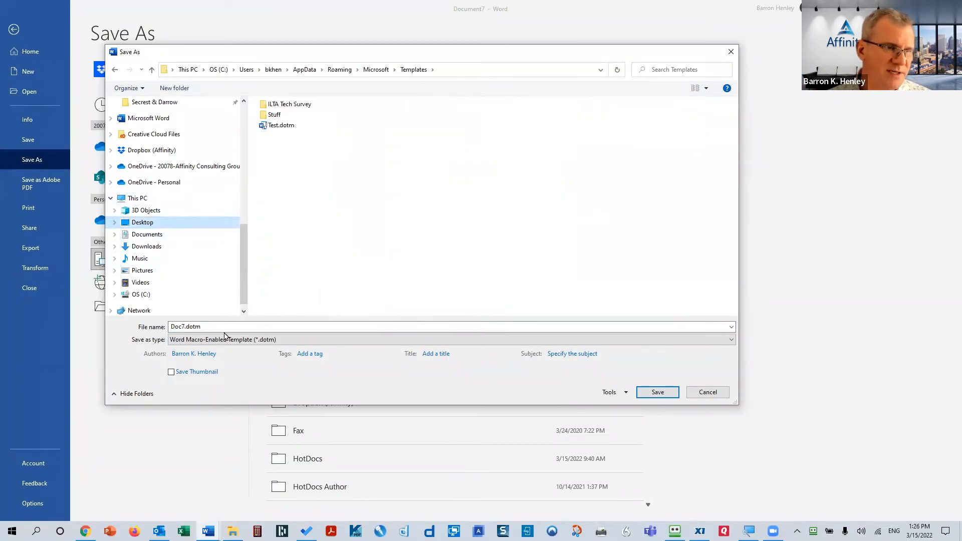
double_click(184, 326)
double_click(184, 325)
type("shortcu")
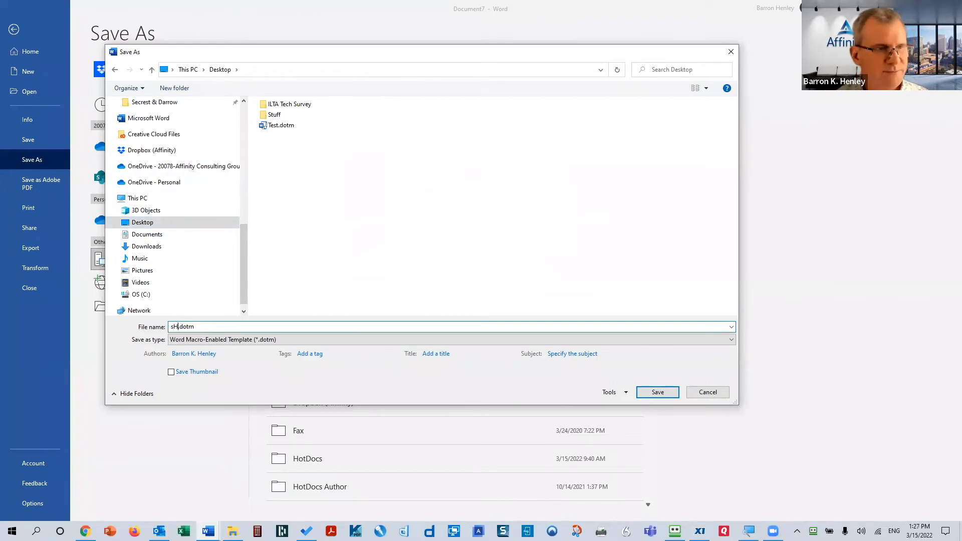
key("BackSpace")
key("BackSpace")
key("BackSpace")
key("BackSpace")
key("BackSpace")
key("BackSpace")
key("BackSpace")
type("Shared Items")
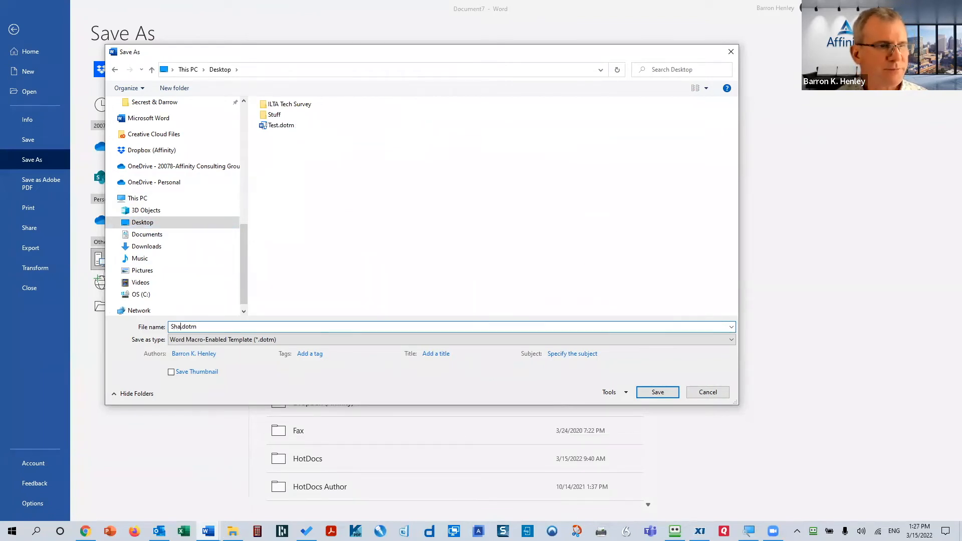
key("Return")
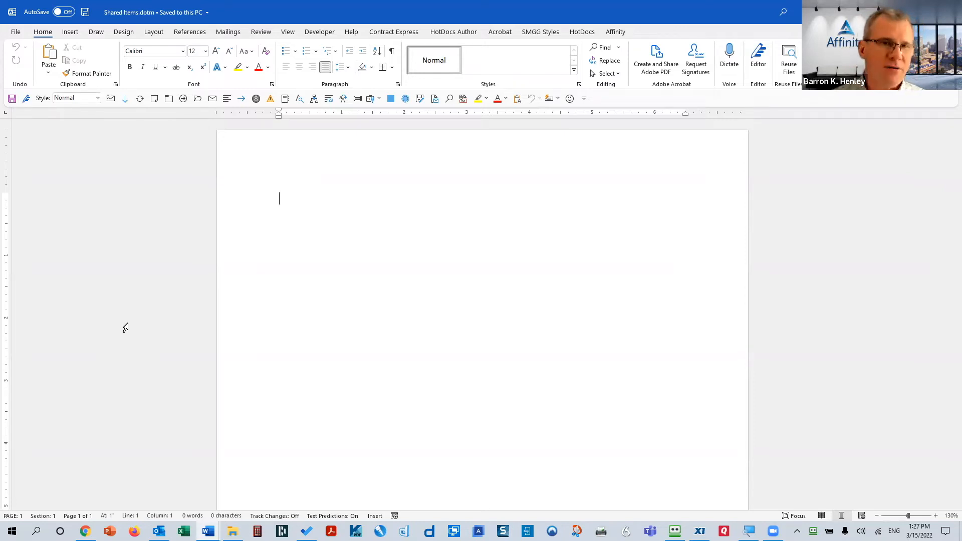
Step: Remove the smiley face command from the Quick Access Toolbar
right_click(569, 104)
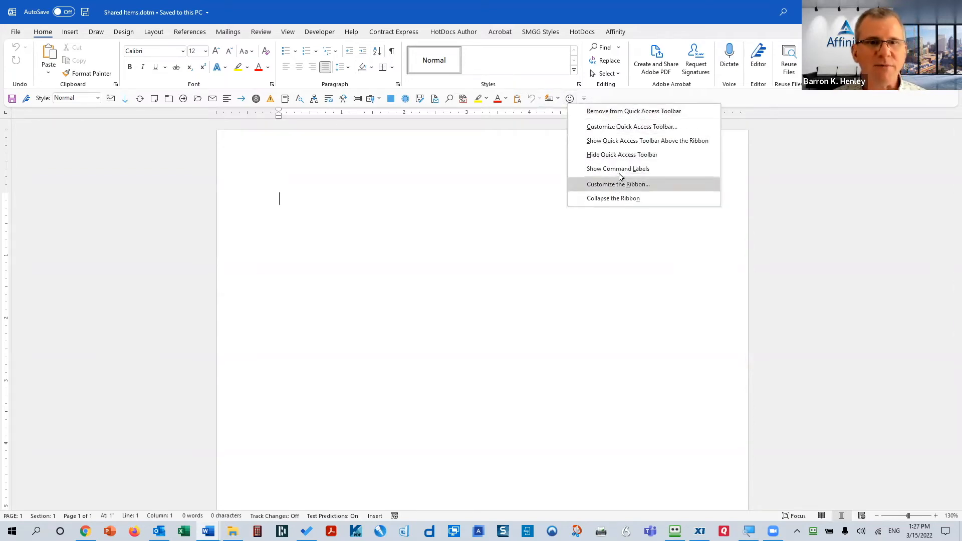
left_click(632, 111)
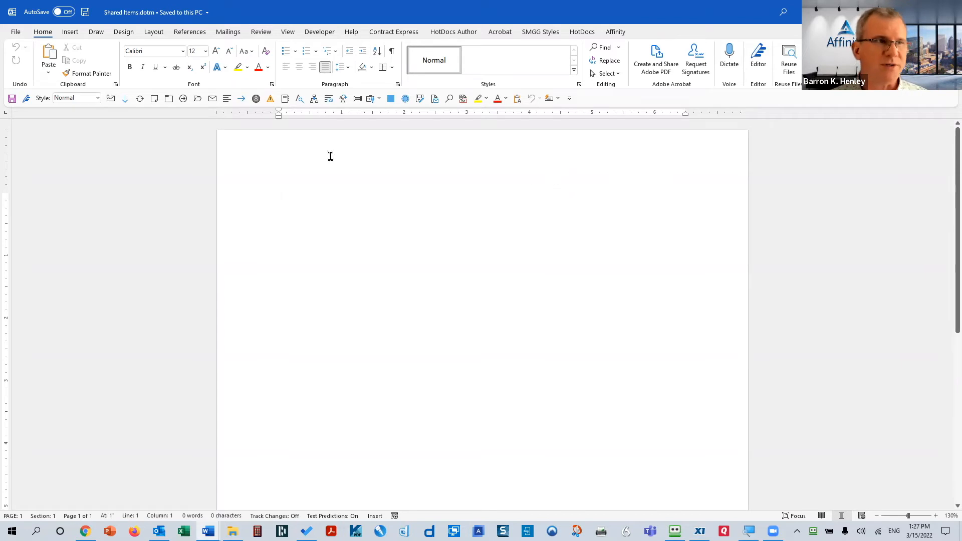
Step: Insert a FileName field in Uppercase format with the path added to the filename
left_click(70, 34)
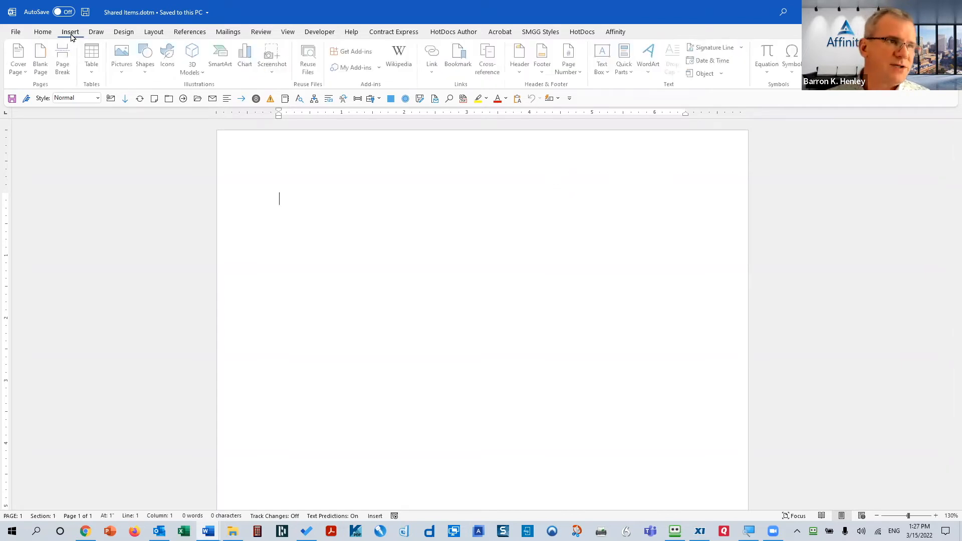
left_click(627, 69)
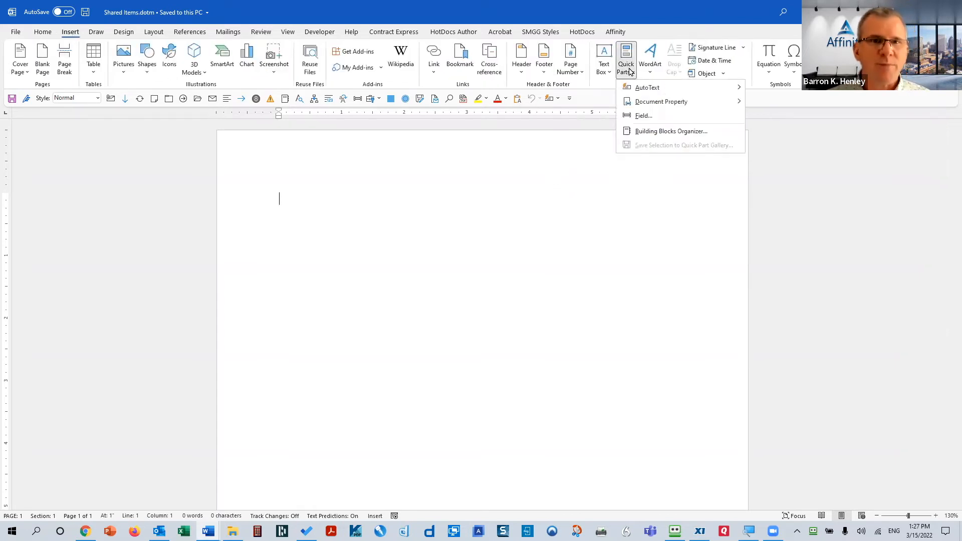
left_click(642, 116)
scroll(212, 161, "down", 4)
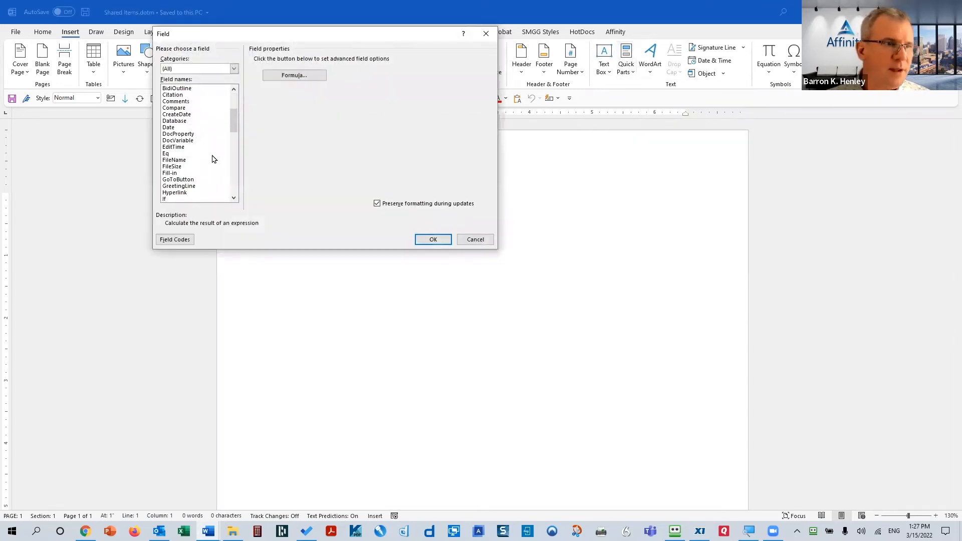
left_click(178, 160)
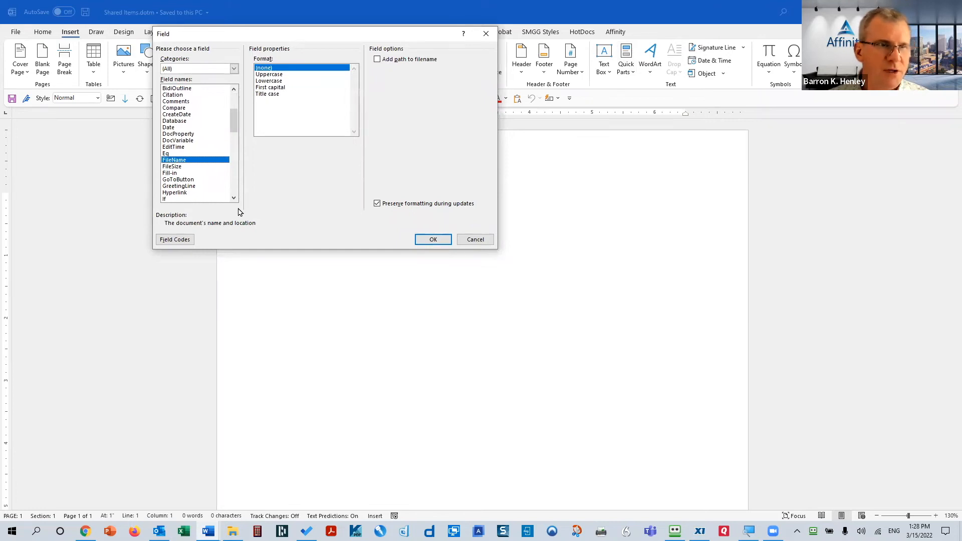
left_click(276, 76)
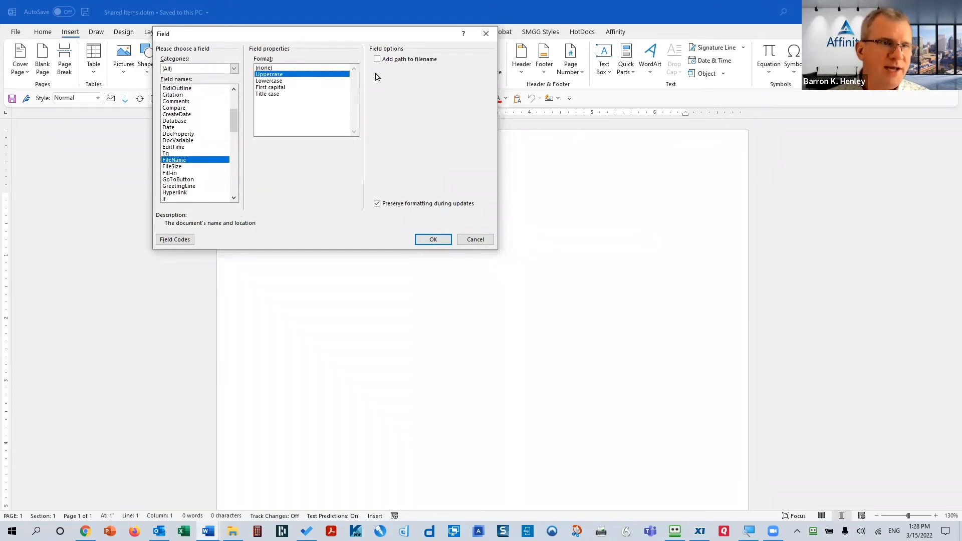
left_click(377, 59)
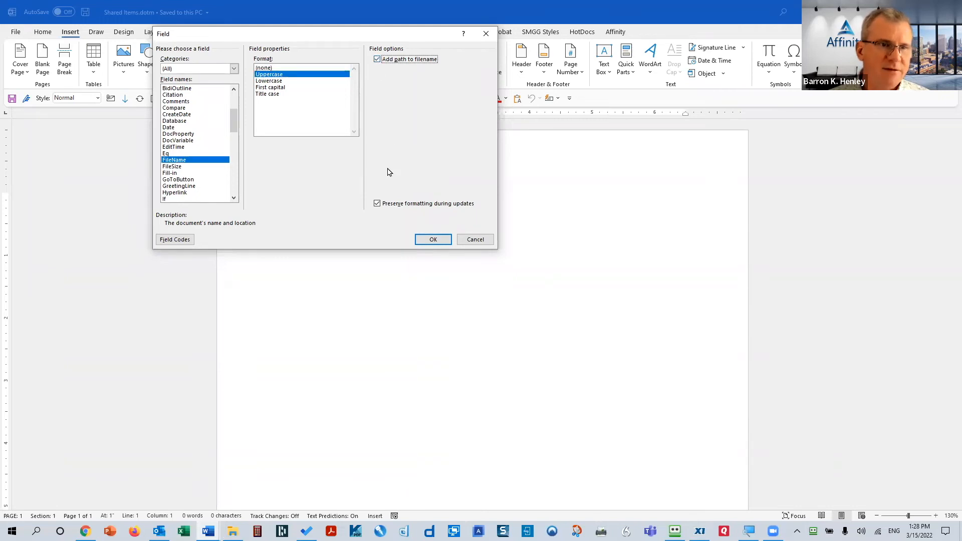
left_click(432, 242)
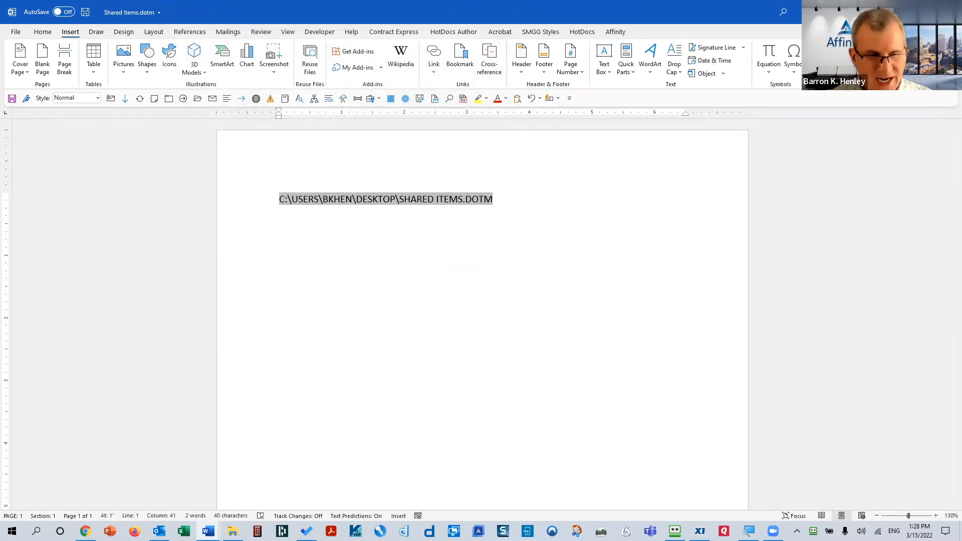
Step: Set the font size of the whole inserted file path to 10, and undo that change
key("ctrl+a")
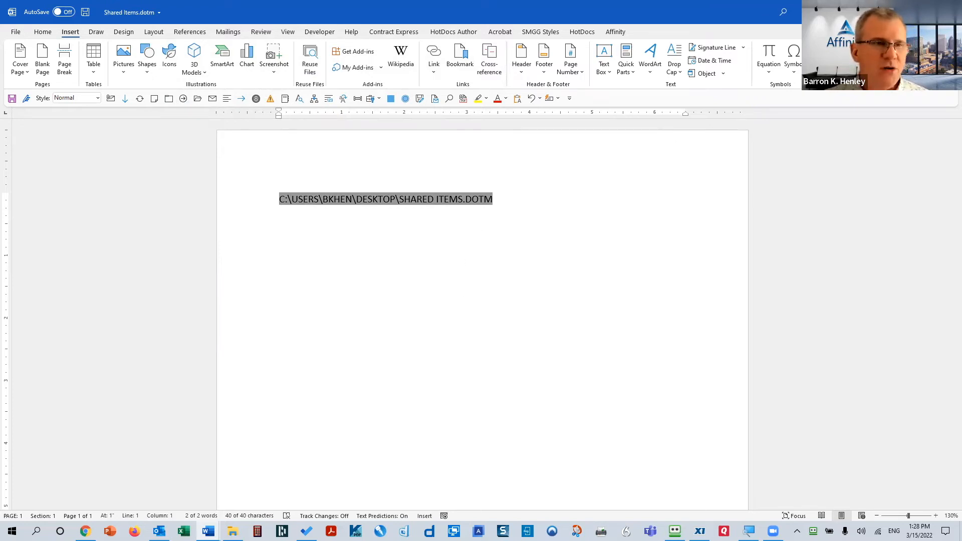
left_click(49, 37)
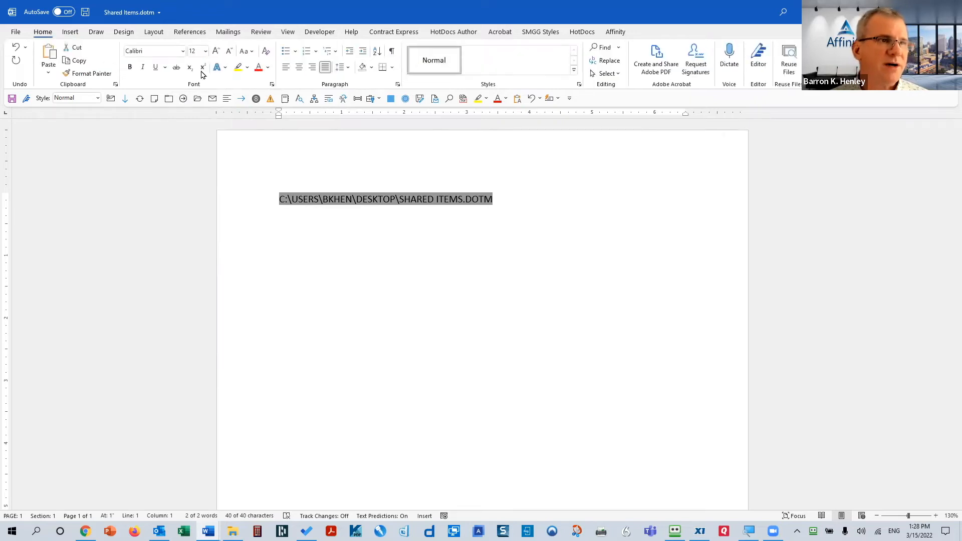
left_click(205, 52)
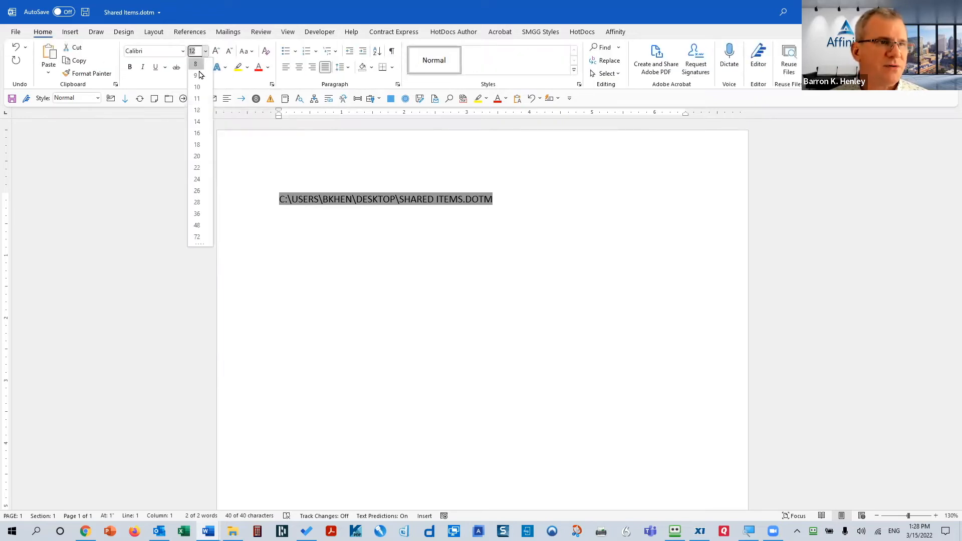
left_click(197, 86)
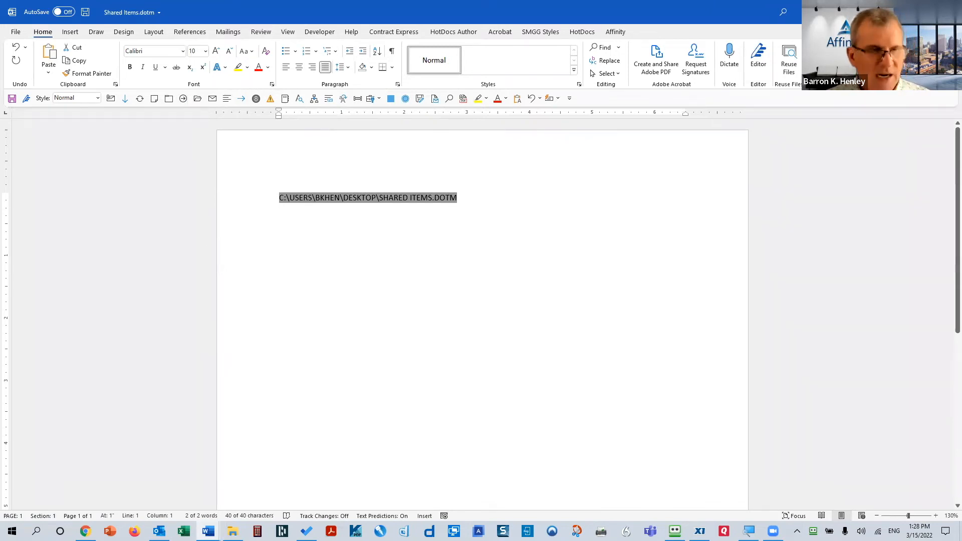
key("ctrl+z")
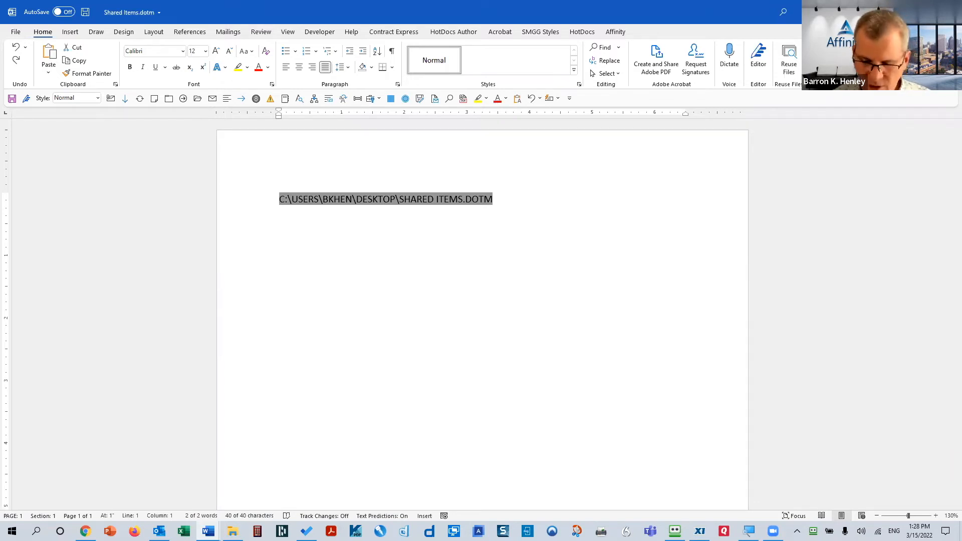
Step: Shrink and enlarge the selected file path one point at a time, return it to 12 points, and delete it
key("ctrl+bracketleft")
key("ctrl+bracketleft")
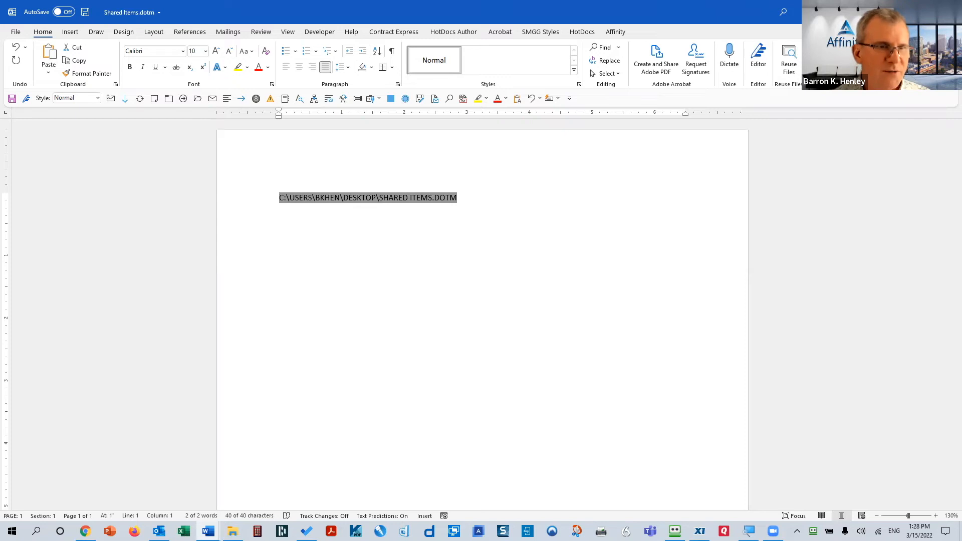
key("ctrl+bracketright")
key("ctrl+bracketright")
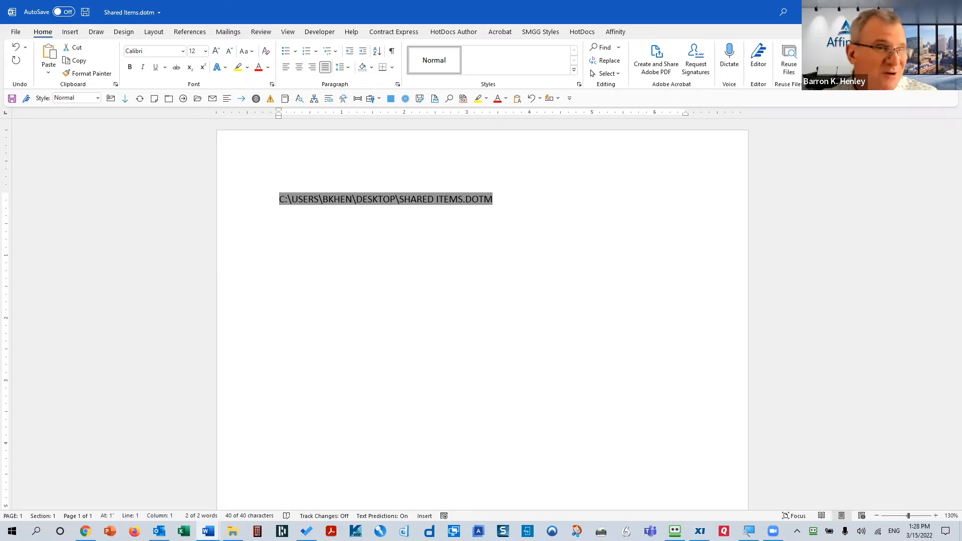
key("ctrl+bracketright")
key("ctrl+bracketright")
key("ctrl+bracketright")
key("ctrl+bracketright")
key("ctrl+bracketright")
key("ctrl+bracketright")
key("ctrl+bracketright")
key("ctrl+bracketright")
key("ctrl+bracketleft")
key("ctrl+bracketleft")
key("ctrl+bracketleft")
key("ctrl+bracketleft")
key("ctrl+bracketleft")
key("ctrl+bracketleft")
key("ctrl+bracketleft")
key("ctrl+bracketleft")
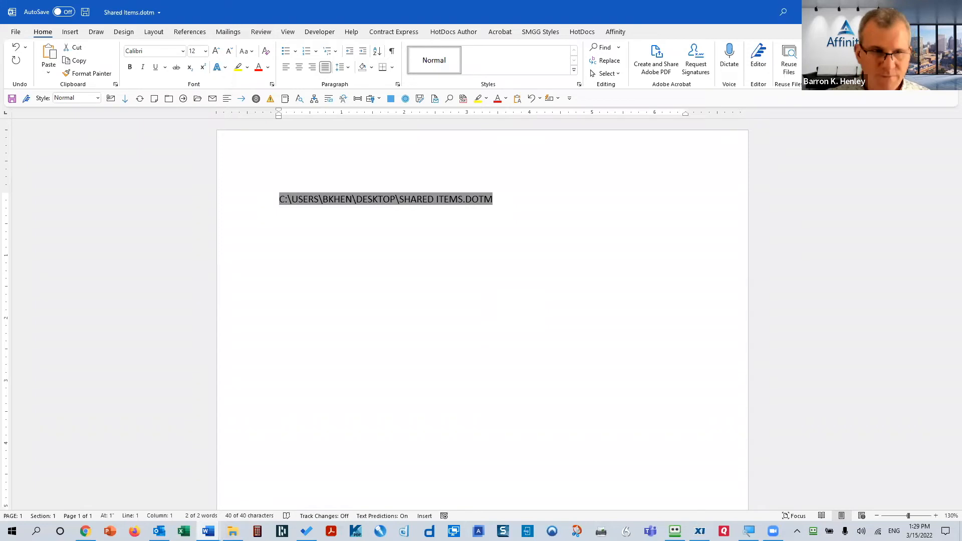
key("Delete")
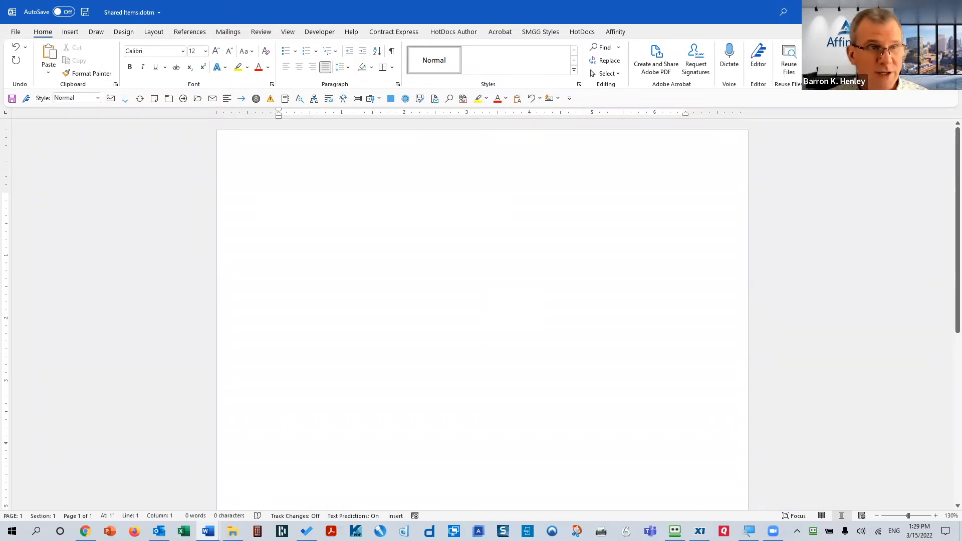
Step: Set up a new macro recording and name the macro AAAInsertFileandPathName
left_click(288, 32)
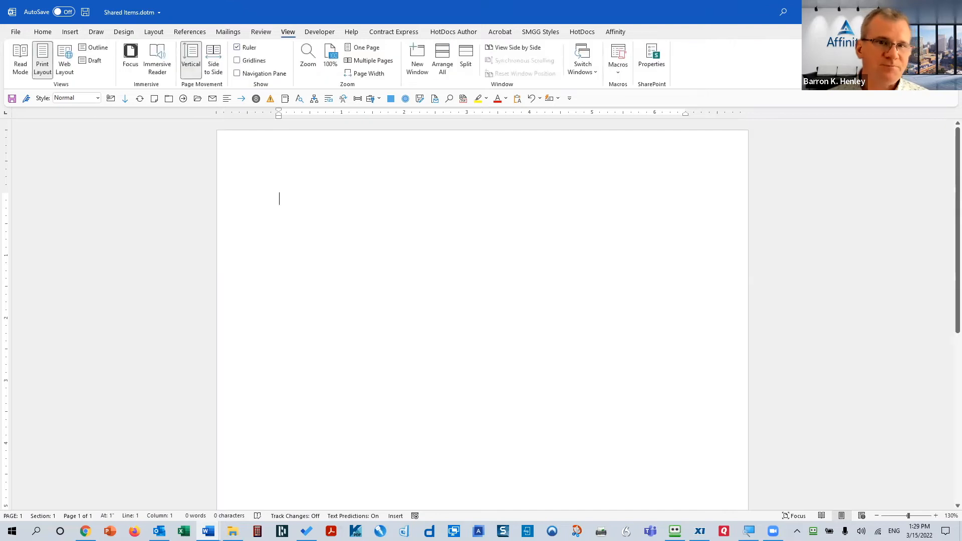
left_click(613, 74)
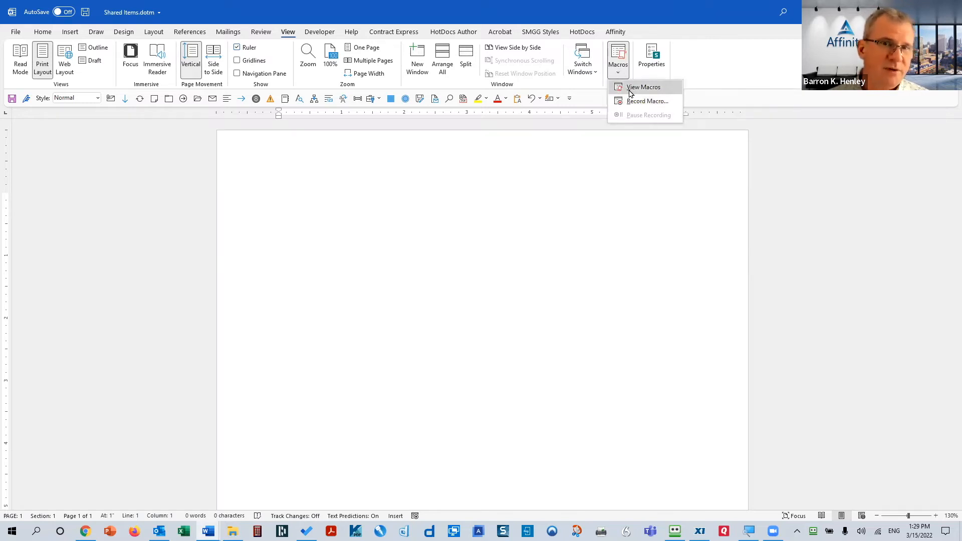
left_click(645, 100)
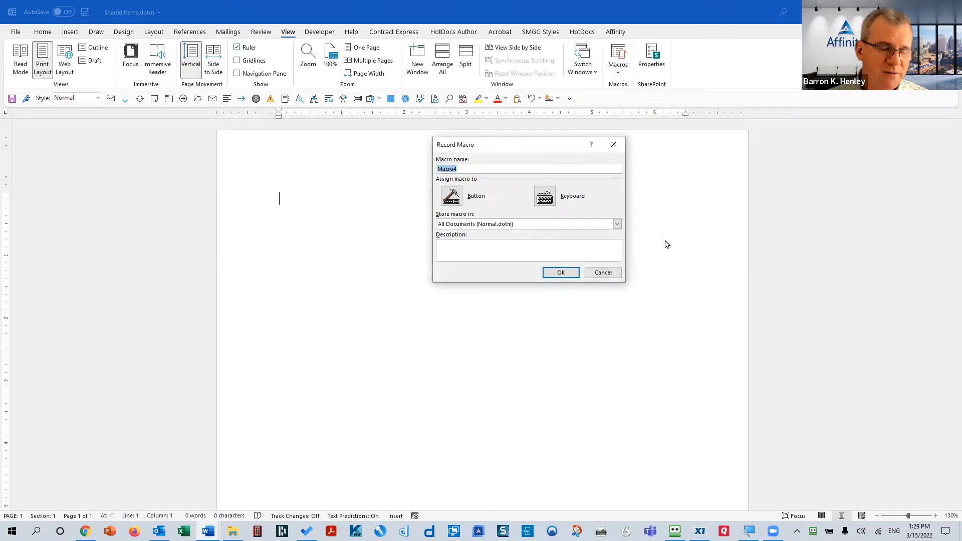
type("InsertFile")
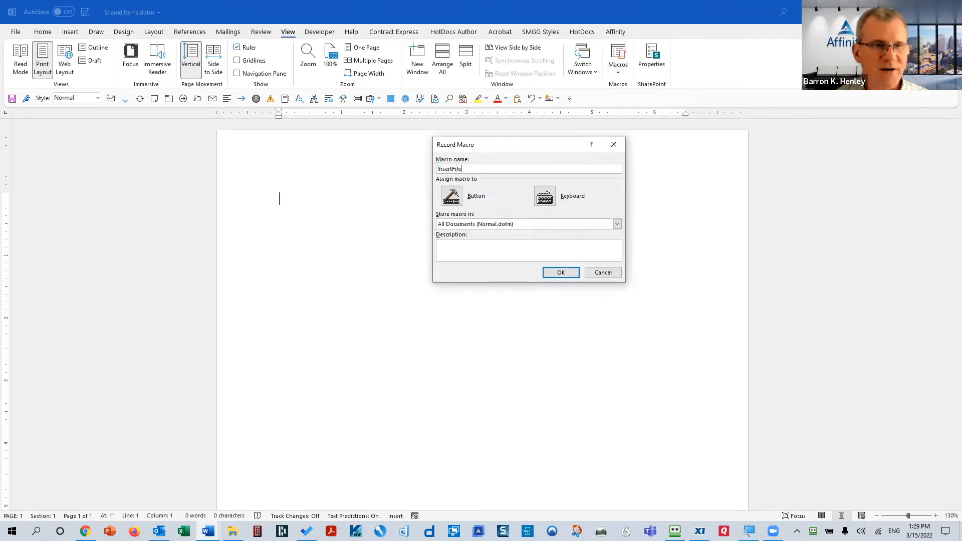
type("andPathName")
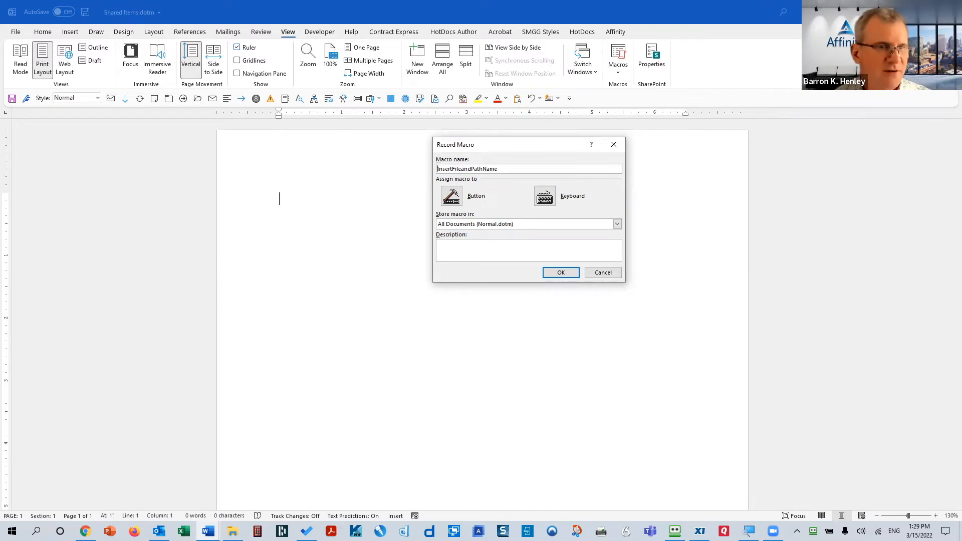
key("Home")
type("AAA")
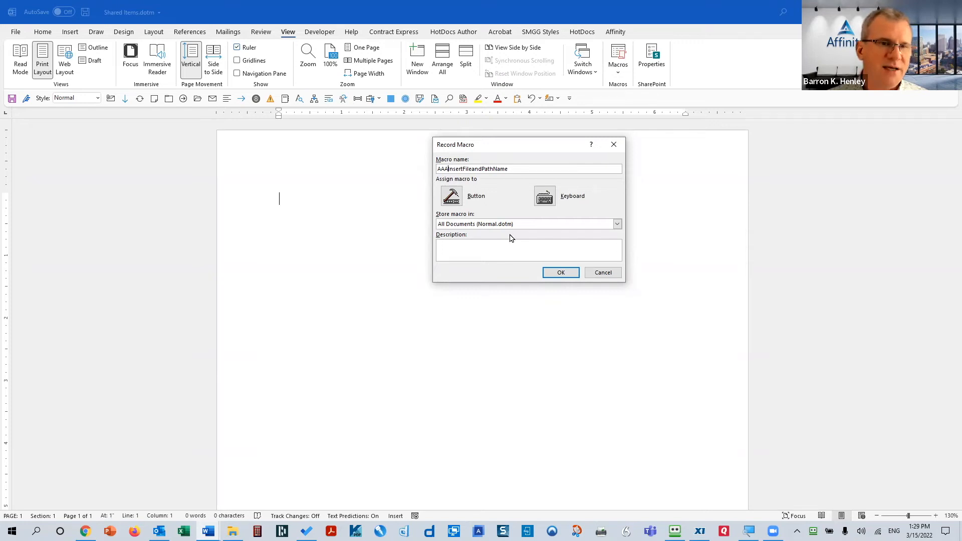
Step: Assign the macro to a button and add it to the Quick Access Toolbar for Shared Items.dotm only
left_click(451, 197)
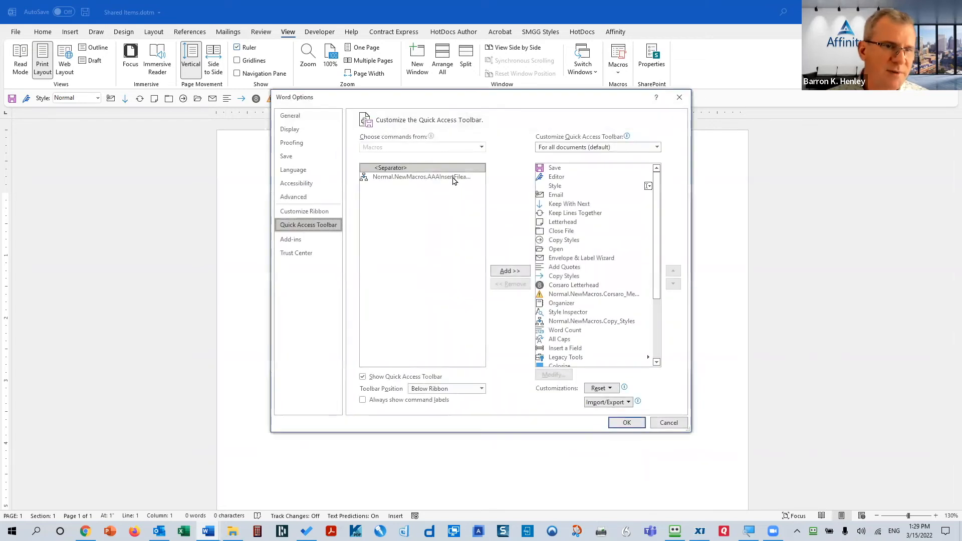
left_click(453, 178)
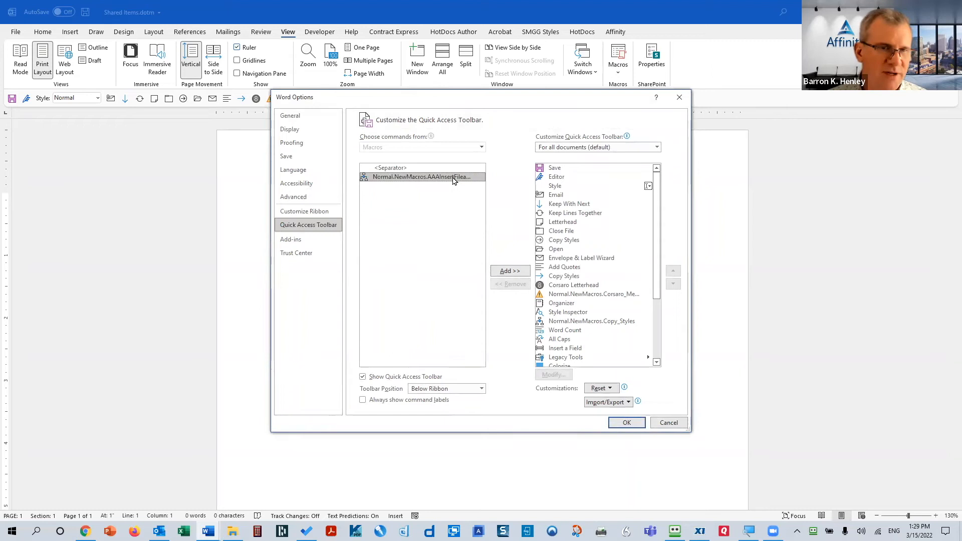
mouse_move(546, 141)
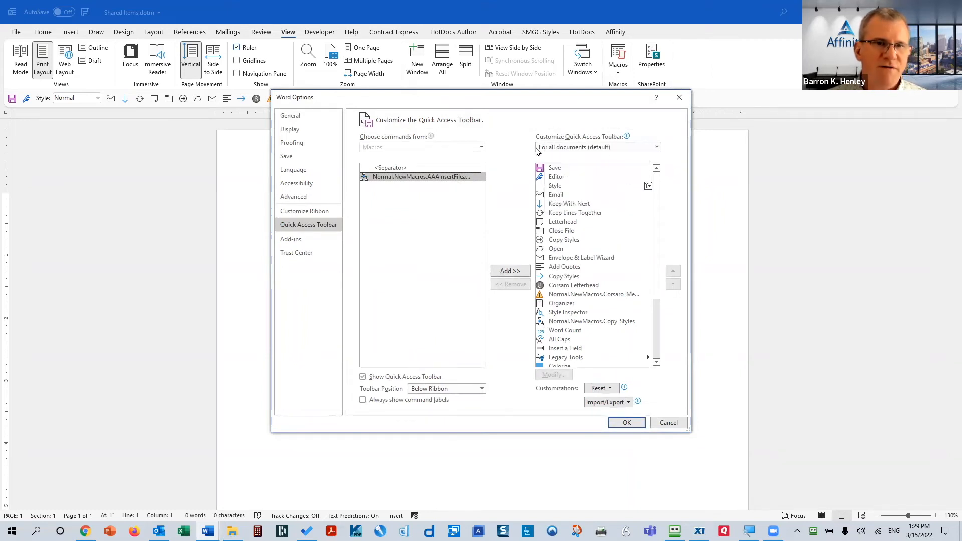
left_click(572, 147)
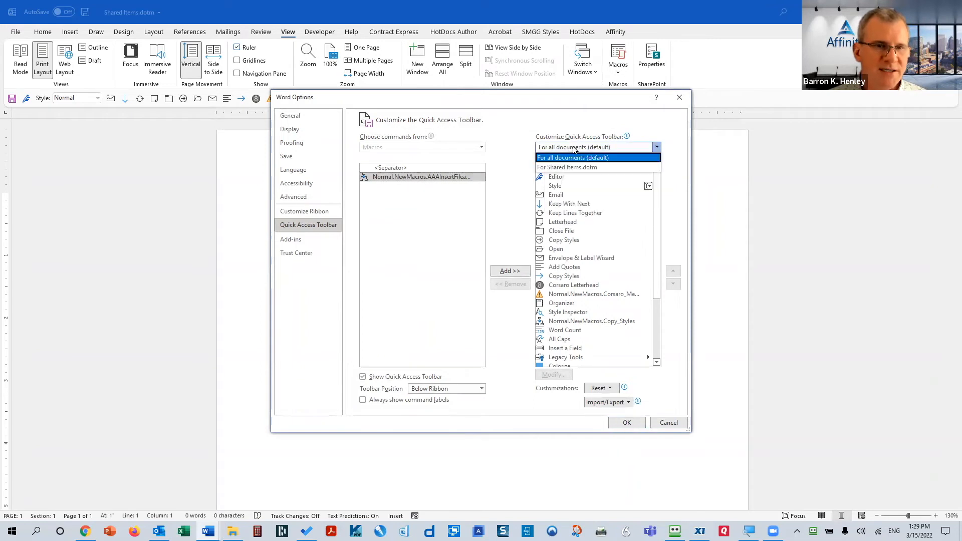
left_click(589, 171)
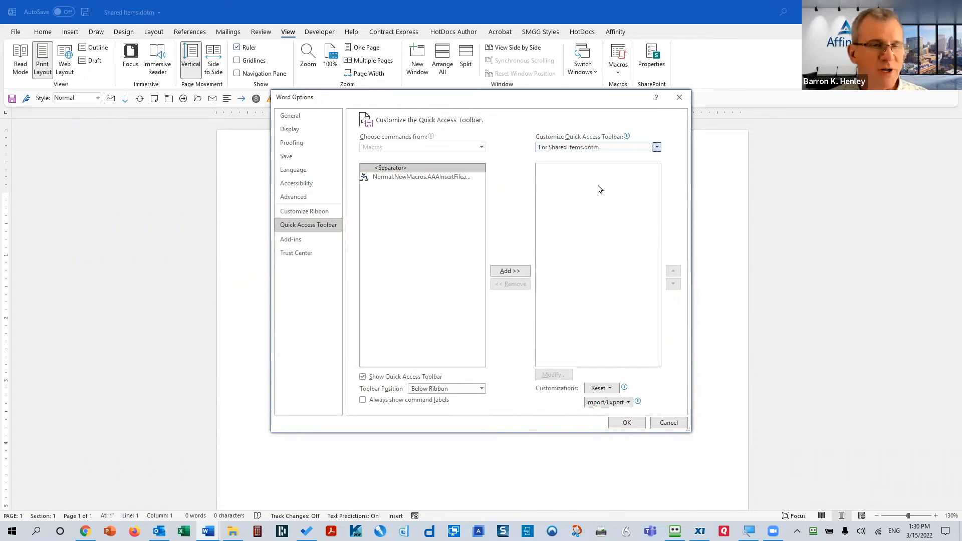
left_click(449, 178)
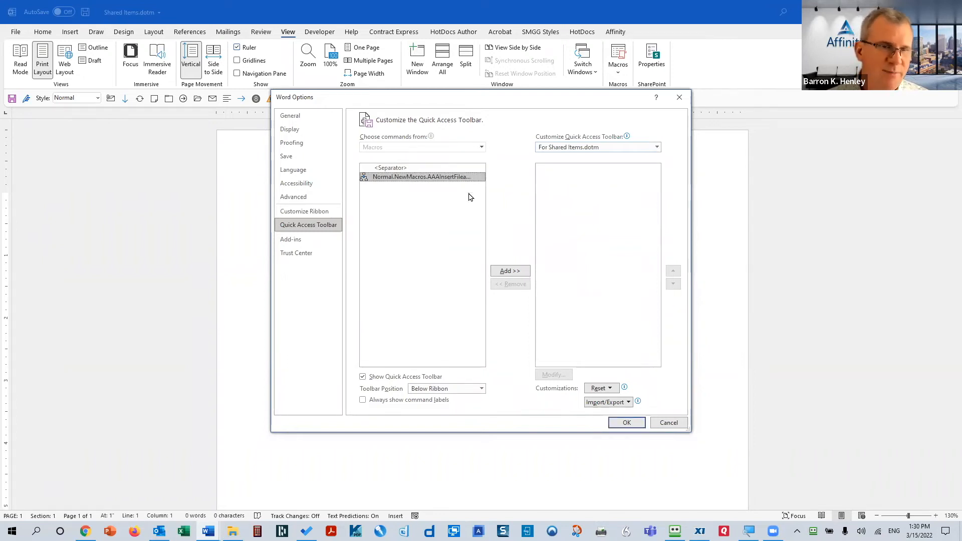
left_click(505, 271)
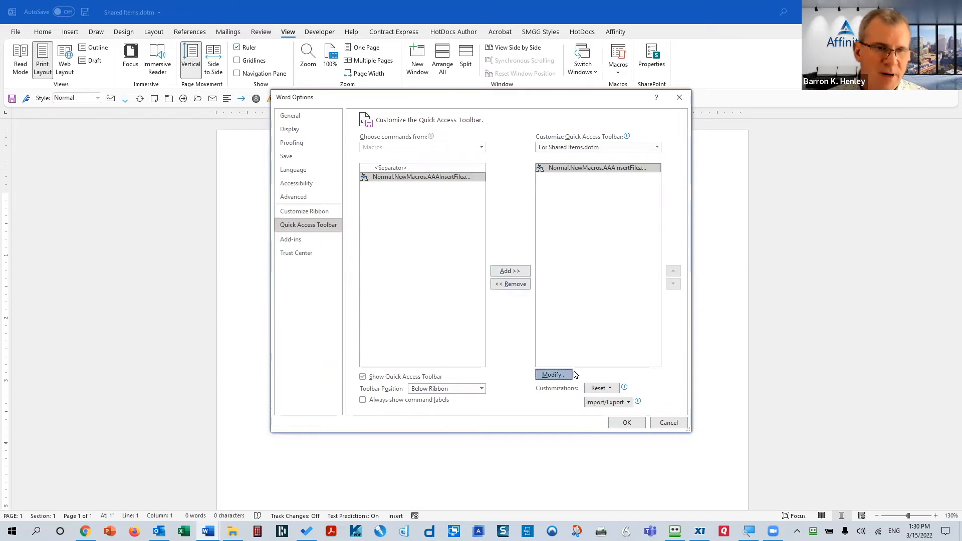
Step: Give the macro's button the smiley face symbol and the display name File and Path Name, and start the recording
left_click(553, 375)
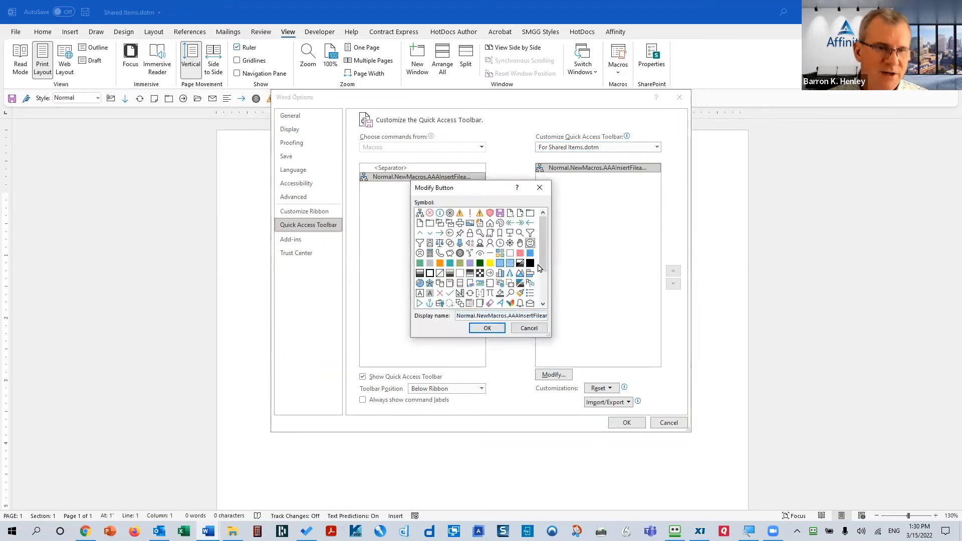
double_click(511, 315)
type("File and Path Name")
left_click(494, 327)
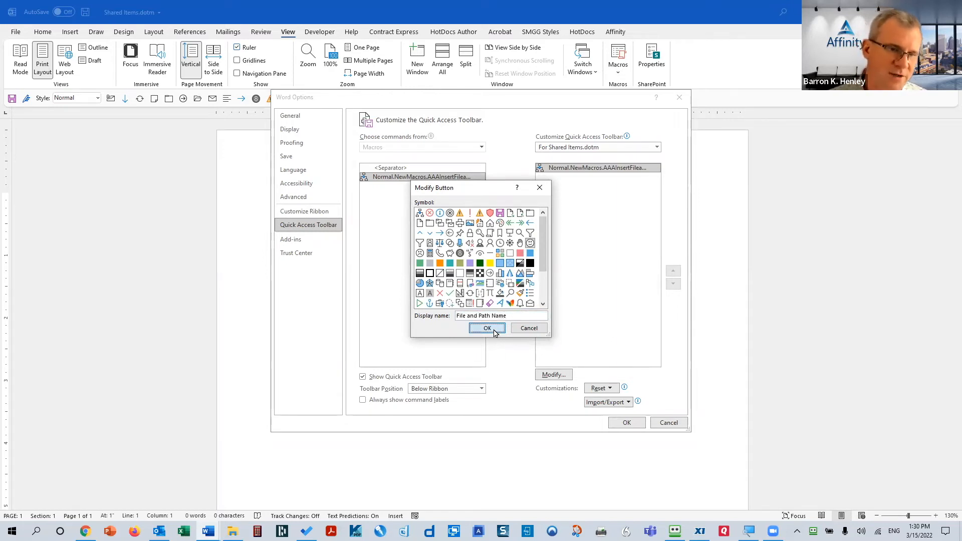
left_click(626, 423)
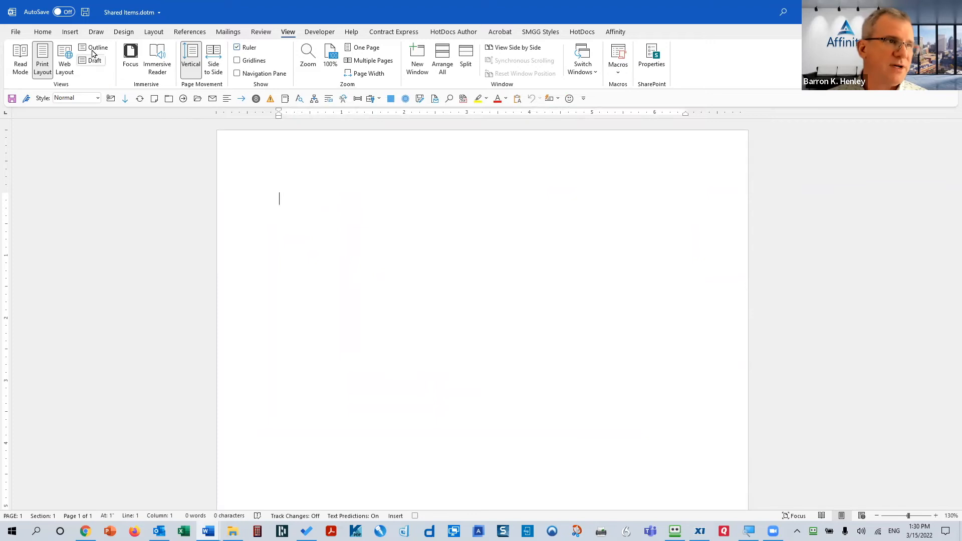
Step: Insert a FileName field in lowercase format with the path added to the file name
left_click(69, 36)
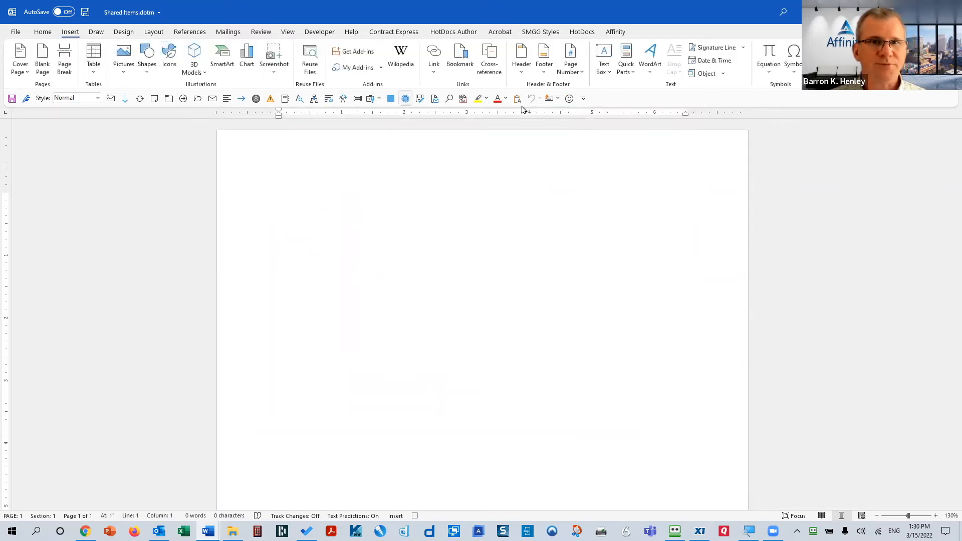
left_click(629, 69)
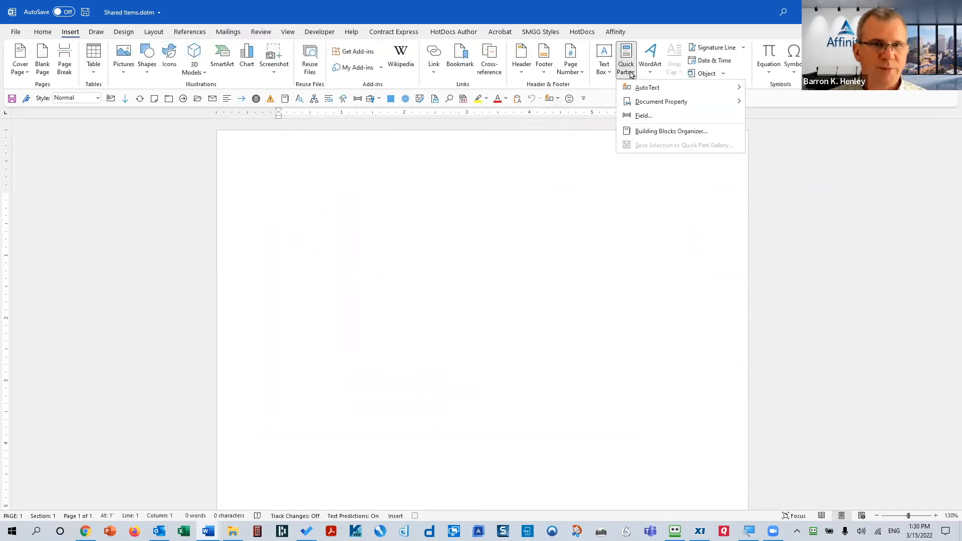
left_click(643, 118)
scroll(188, 178, "down", 4)
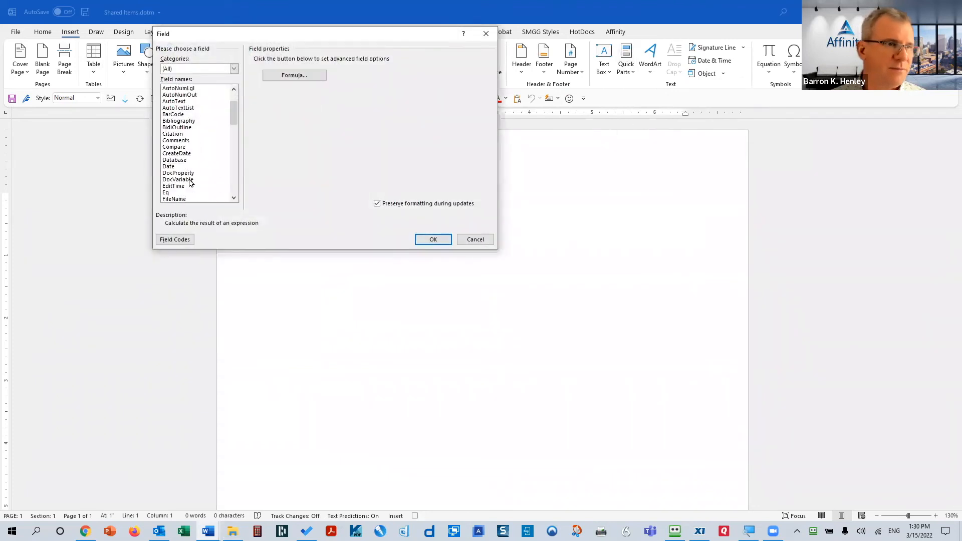
left_click(188, 166)
left_click(187, 160)
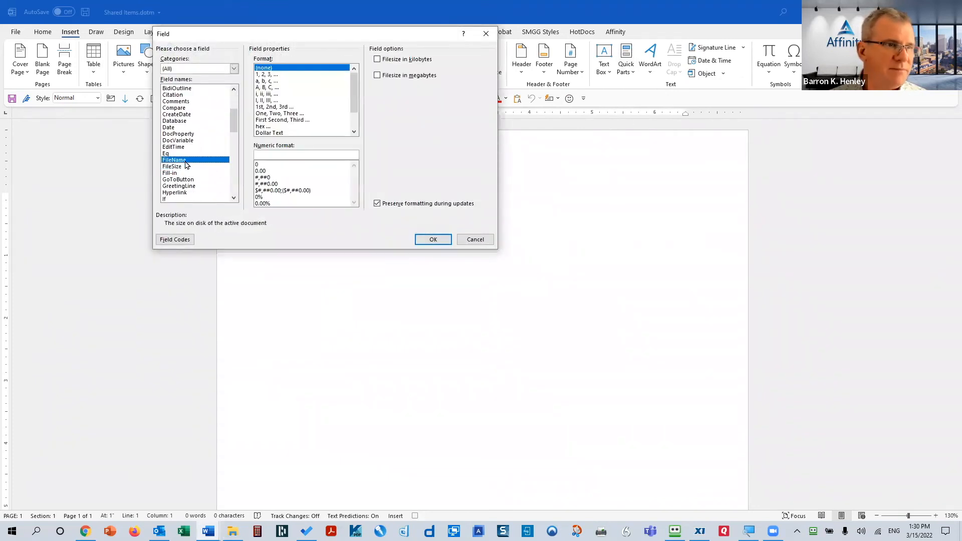
left_click(274, 81)
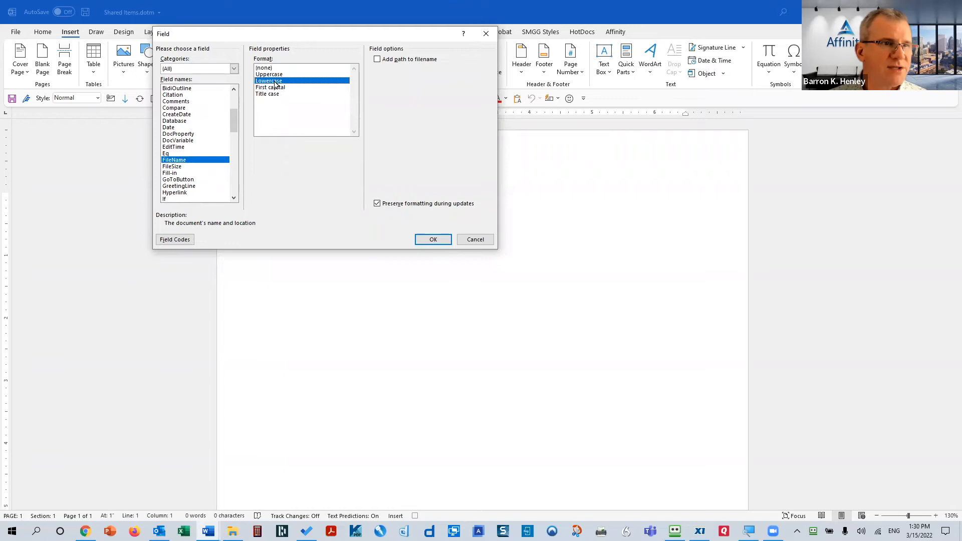
left_click(377, 60)
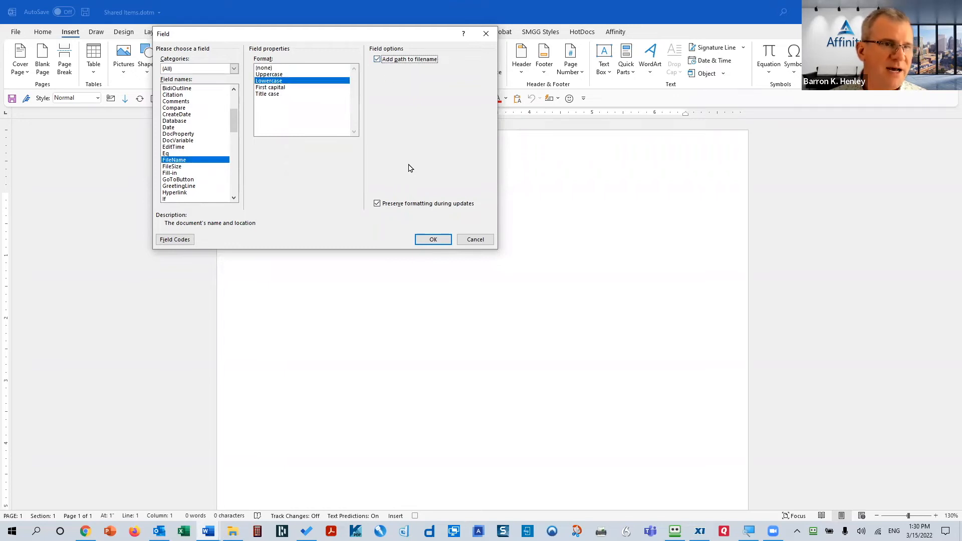
left_click(430, 241)
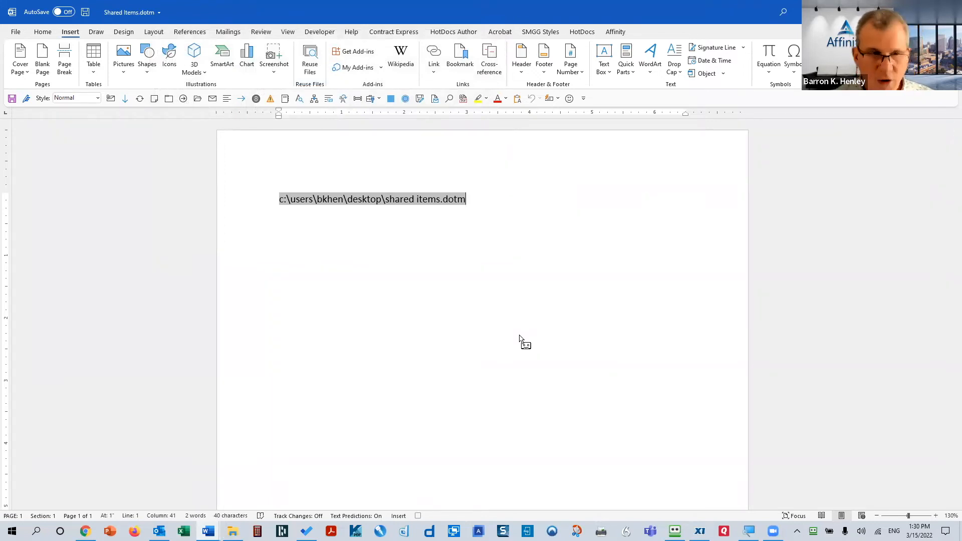
Step: Select the inserted file path, reduce its font size by four steps, and deselect it
key("ctrl+a")
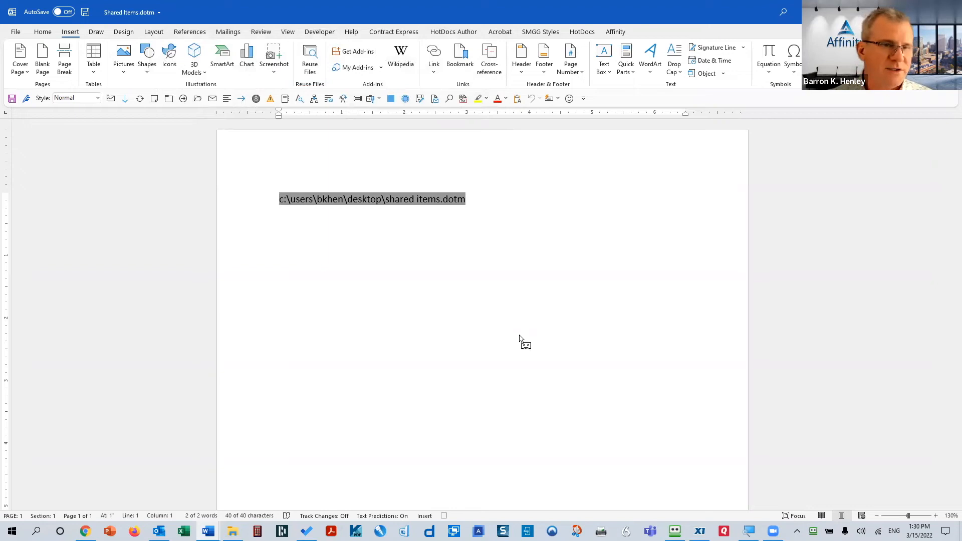
key("ctrl+shift+comma")
key("ctrl+shift+comma")
key("ctrl+shift+comma")
key("ctrl+shift+comma")
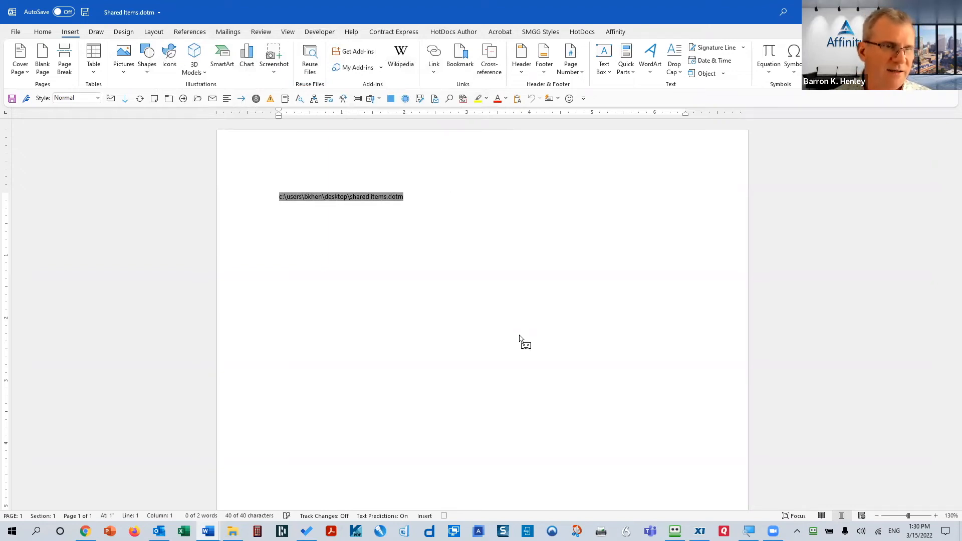
key("Left")
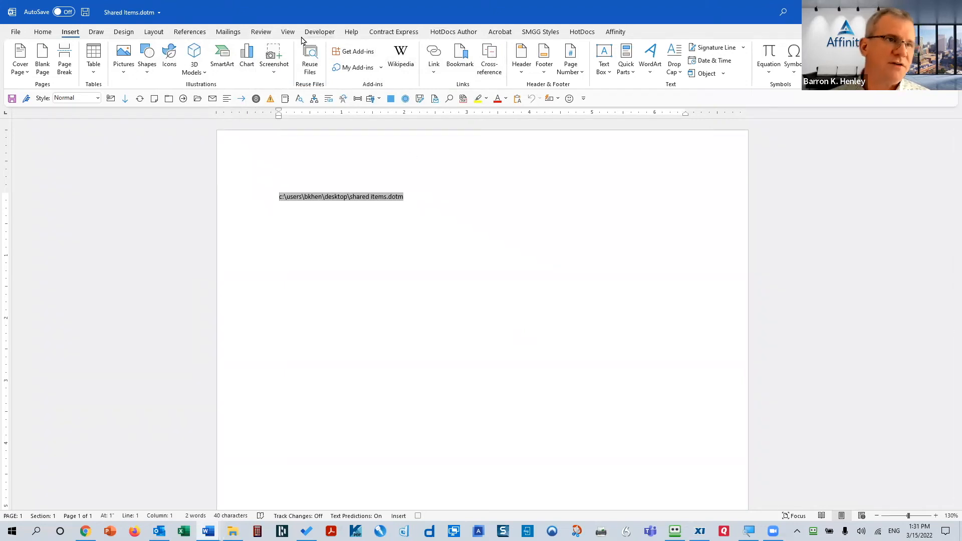
Step: Stop recording the macro
left_click(287, 33)
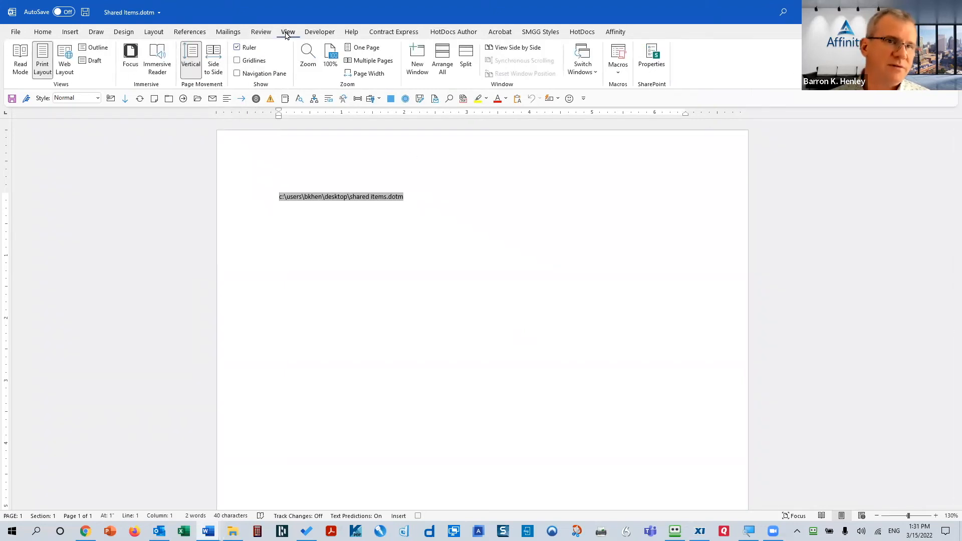
left_click(622, 75)
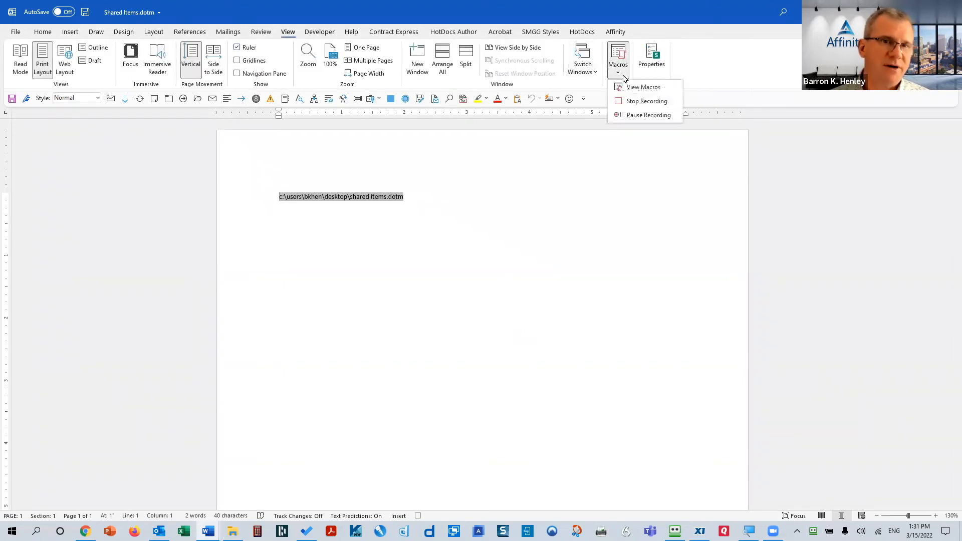
left_click(631, 101)
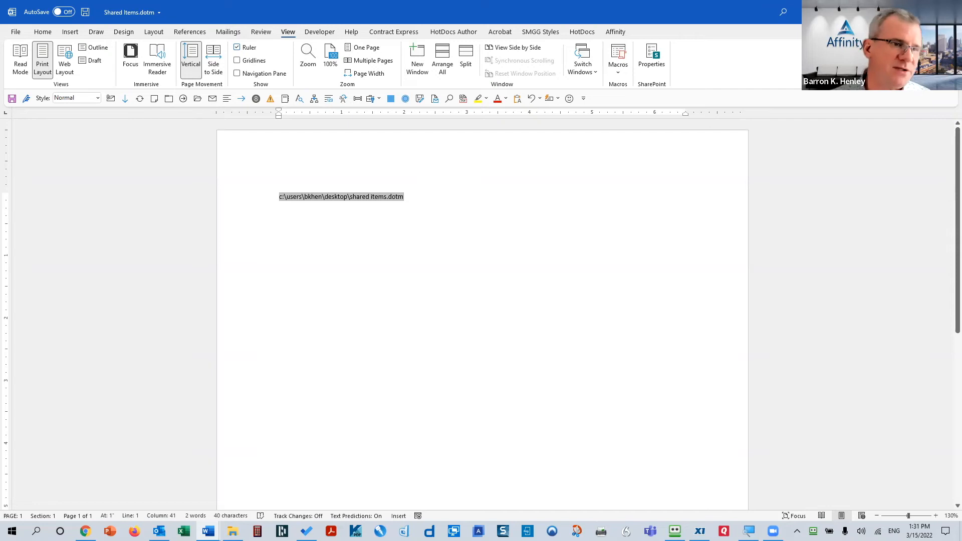
Step: Add the line Test Test Test below the file path and enlarge its font well beyond the path's size
key("Return")
key("Return")
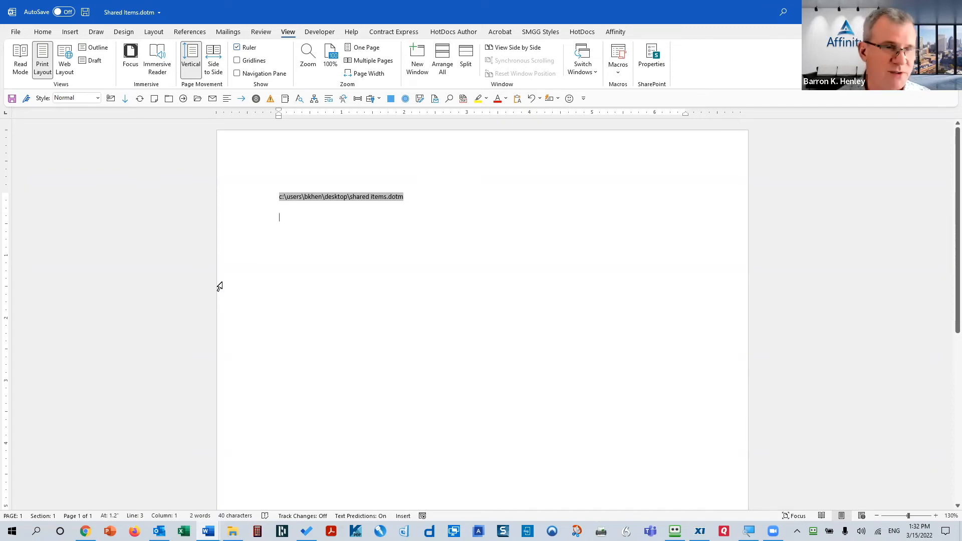
type("Test Test Tes")
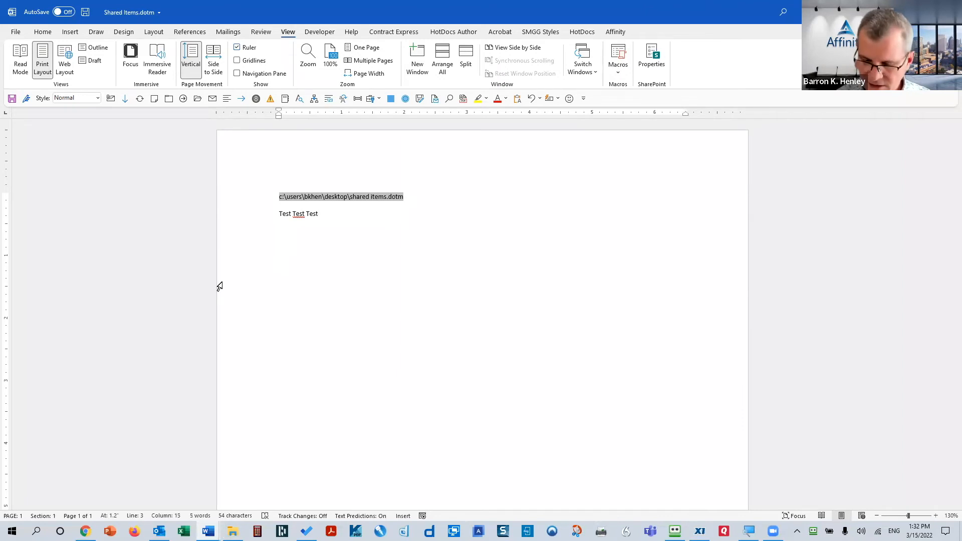
type("t")
key("shift+Home")
key("ctrl+bracketright")
key("ctrl+bracketright")
key("ctrl+bracketright")
key("ctrl+bracketright")
key("ctrl+bracketright")
key("ctrl+bracketright")
key("ctrl+bracketright")
key("ctrl+bracketright")
key("ctrl+bracketright")
key("ctrl+bracketright")
key("ctrl+bracketright")
key("ctrl+bracketright")
key("ctrl+bracketright")
key("ctrl+bracketright")
key("ctrl+bracketright")
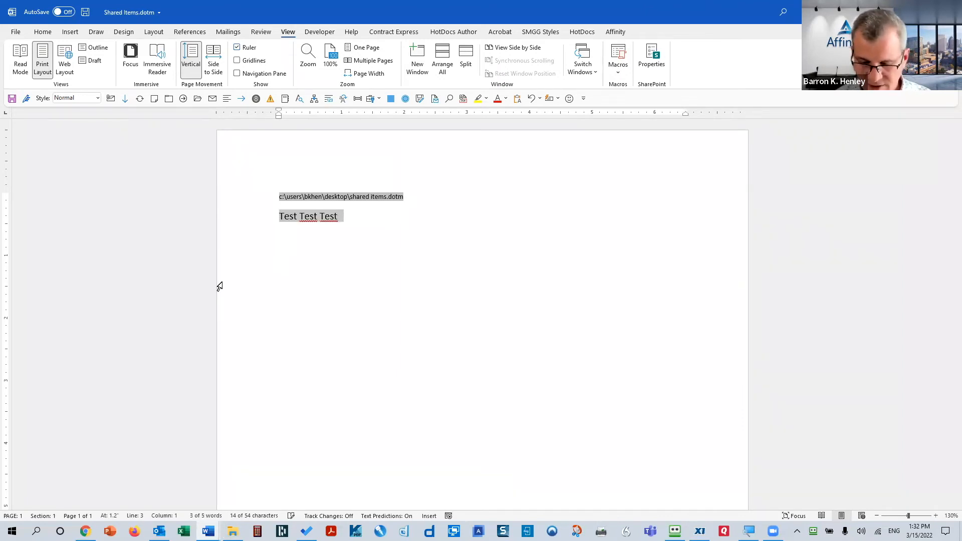
key("ctrl+bracketright")
key("ctrl+bracketright")
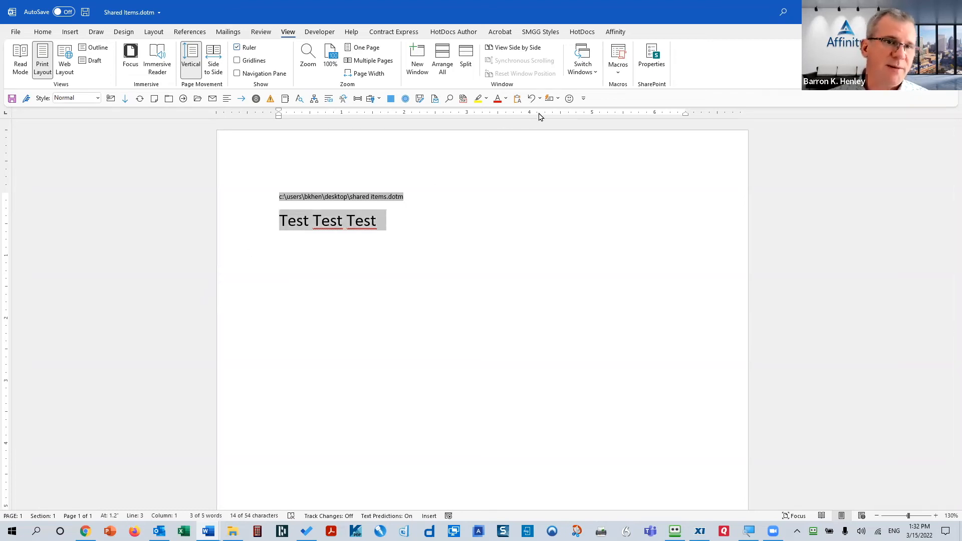
Step: Save the selected sample line to the AutoText gallery as Test, category General, stored in Shared Items.dotm
left_click(559, 99)
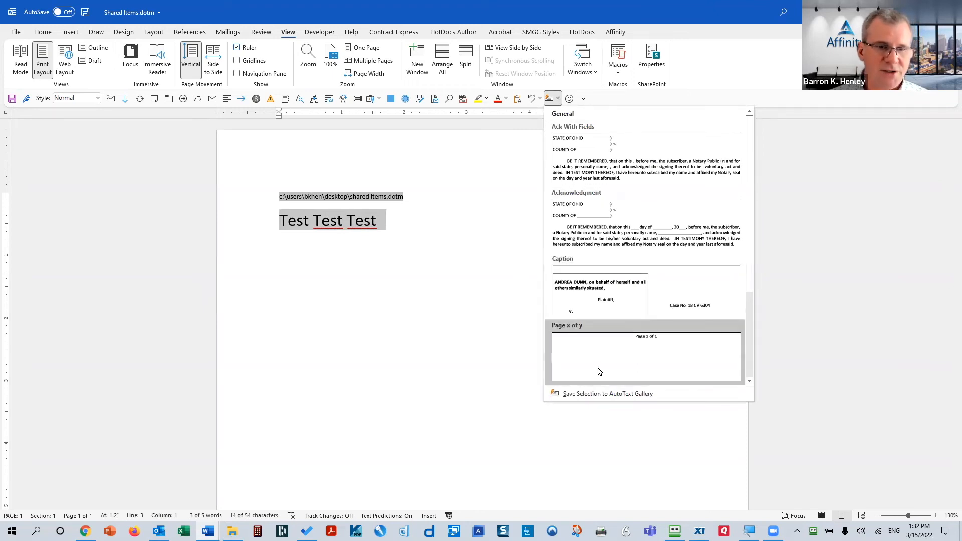
left_click(605, 396)
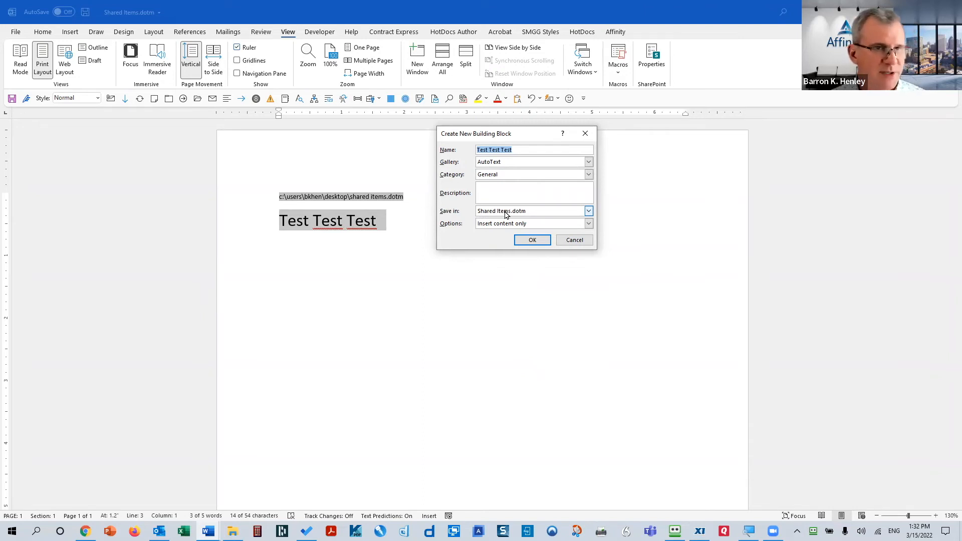
type("Te")
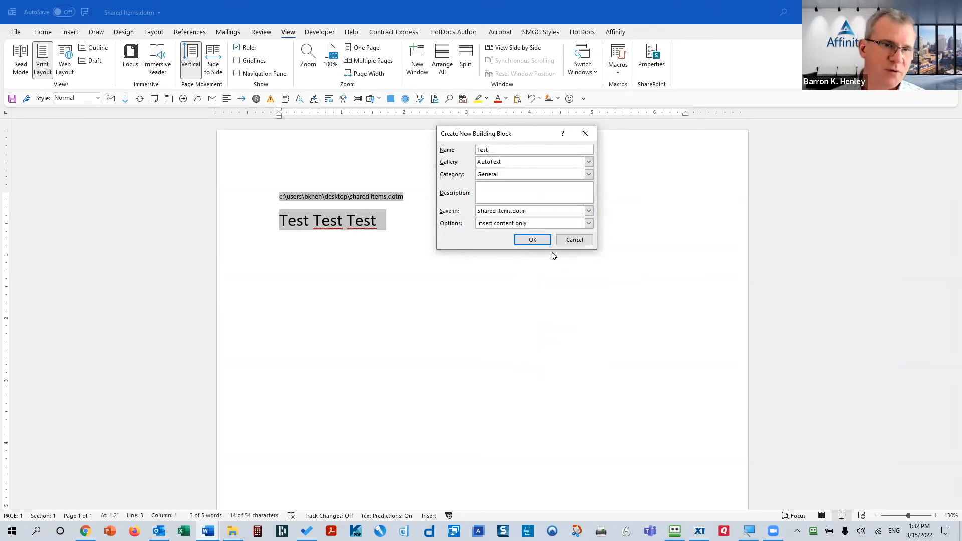
left_click(532, 240)
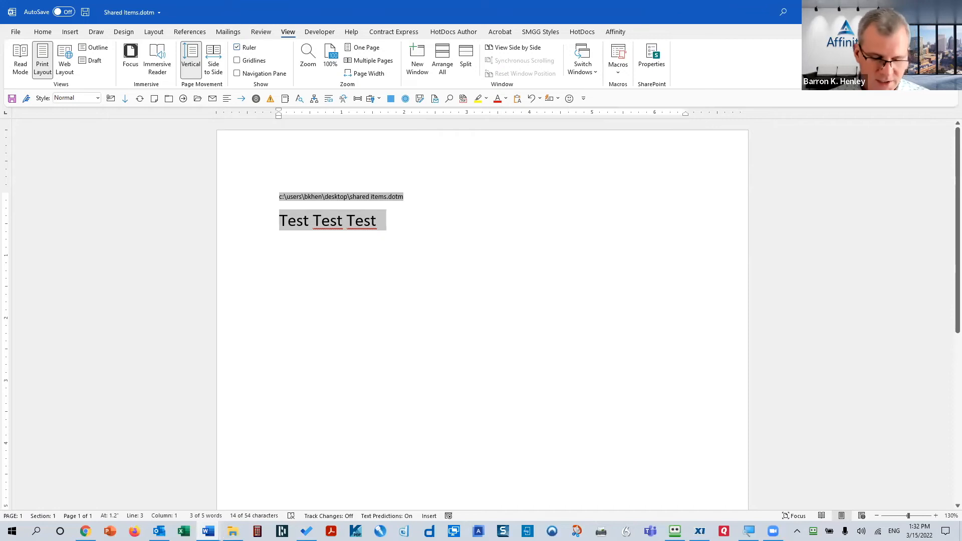
Step: Clear all text from the template page, then save and close Shared Items.dotm
key("Delete")
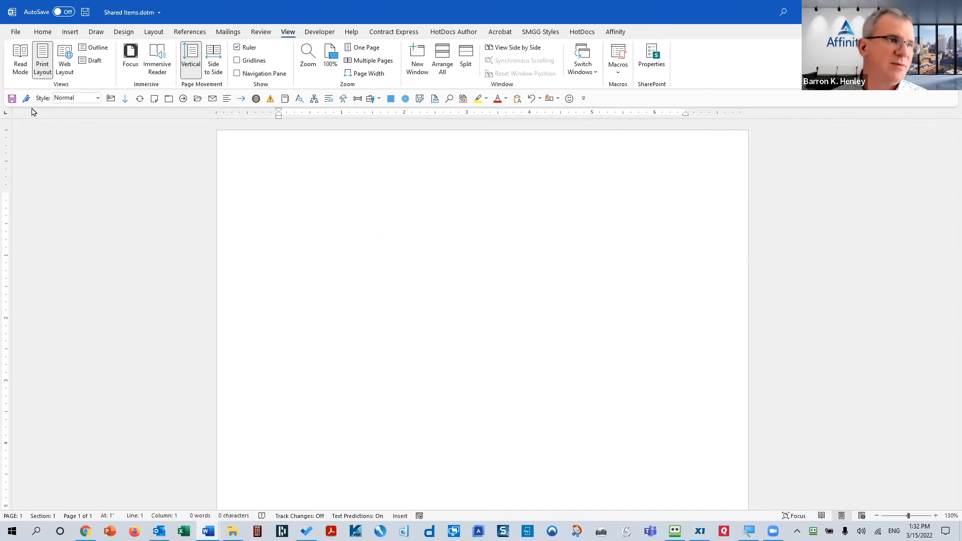
left_click(11, 98)
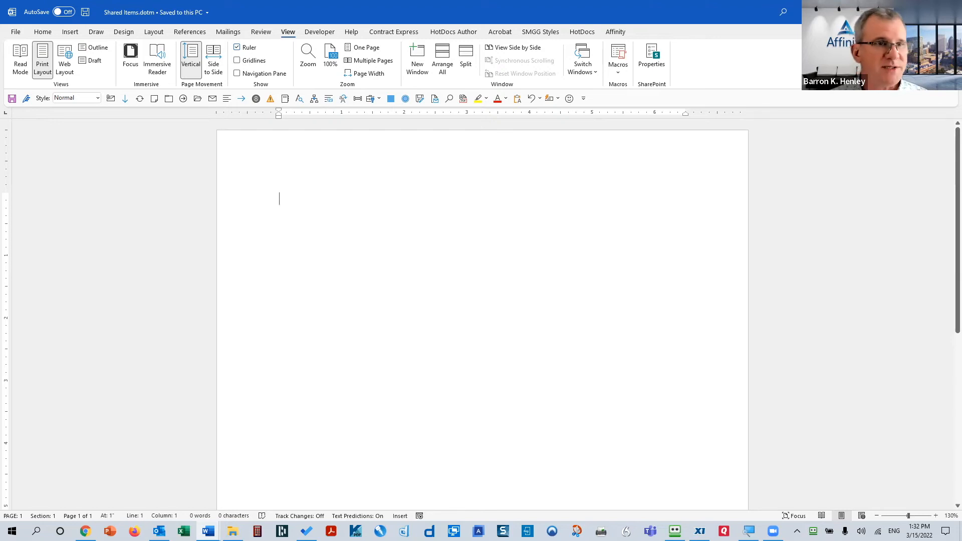
key("alt+f")
key("c")
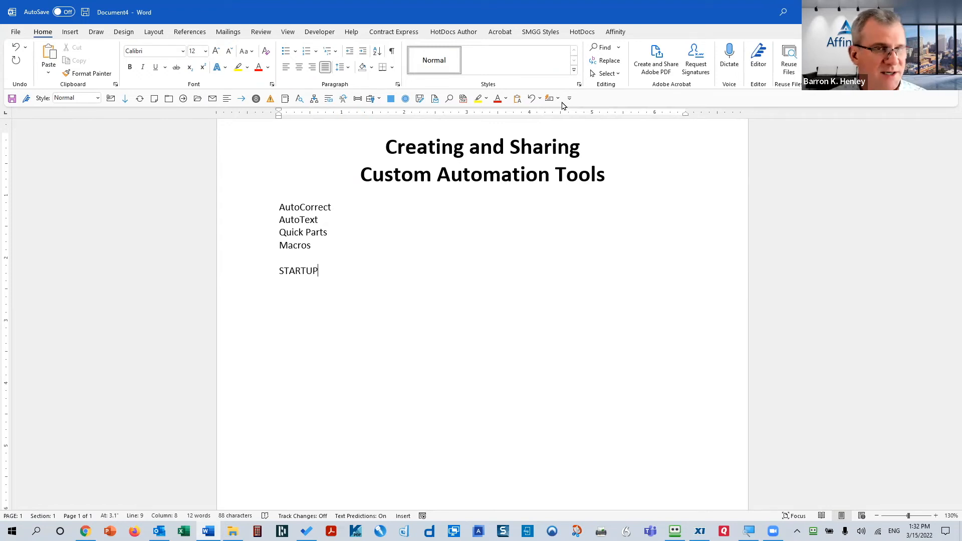
Step: Check the AutoText gallery in the Creating and Sharing Custom Automation Tools document for the Test entry
left_click(556, 98)
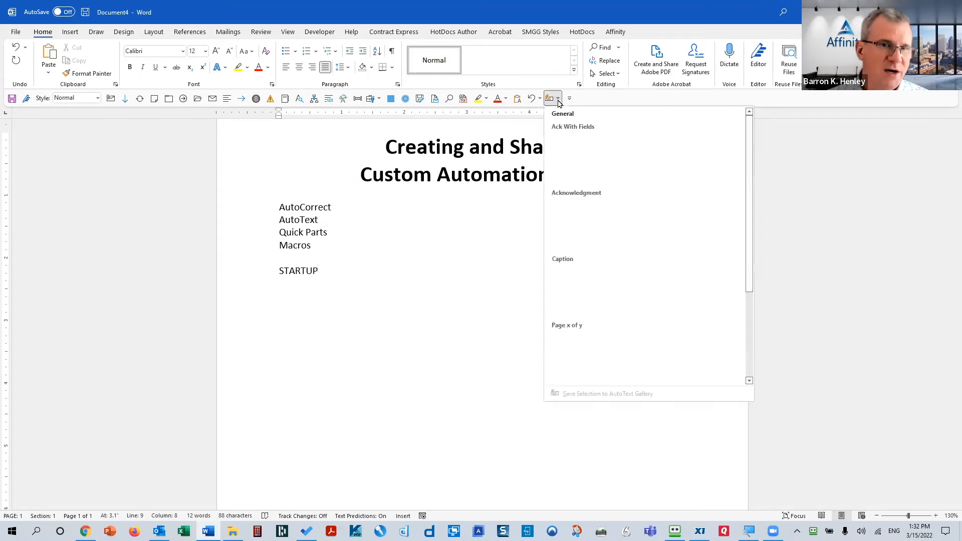
scroll(631, 223, "down", 3)
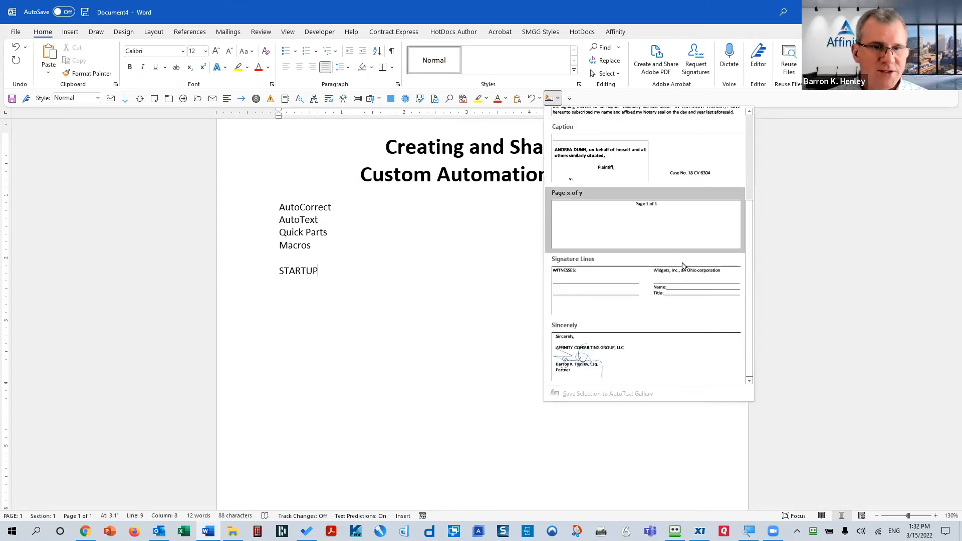
scroll(664, 187, "up", 3)
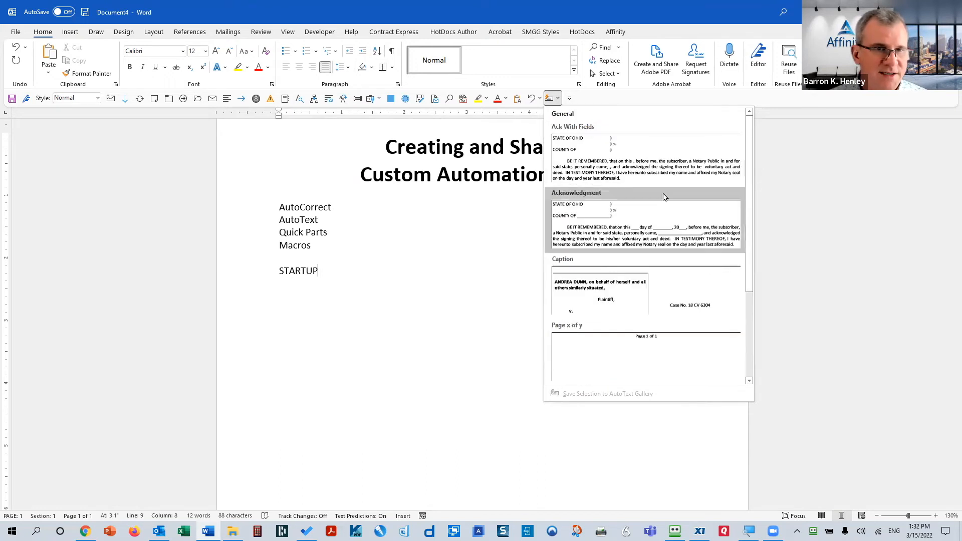
scroll(663, 195, "down", 3)
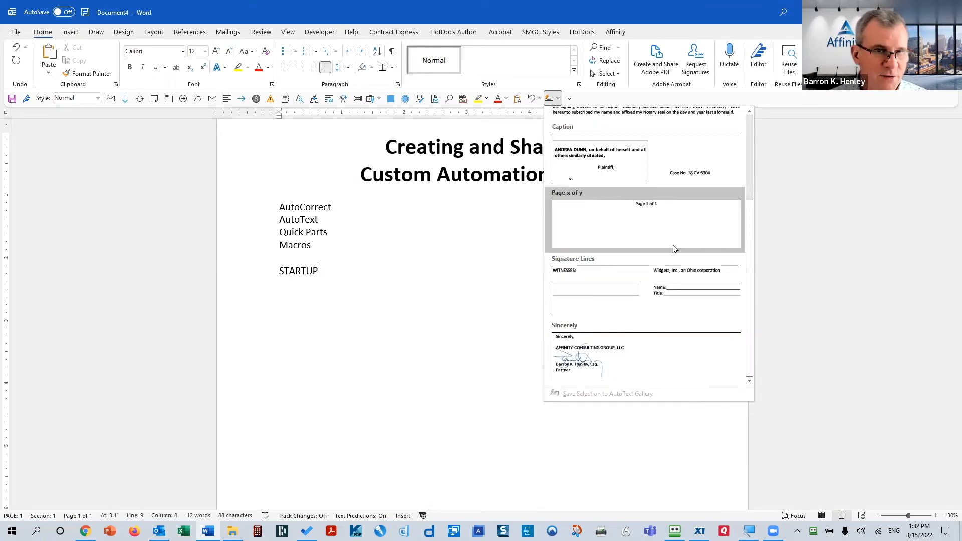
left_click(459, 270)
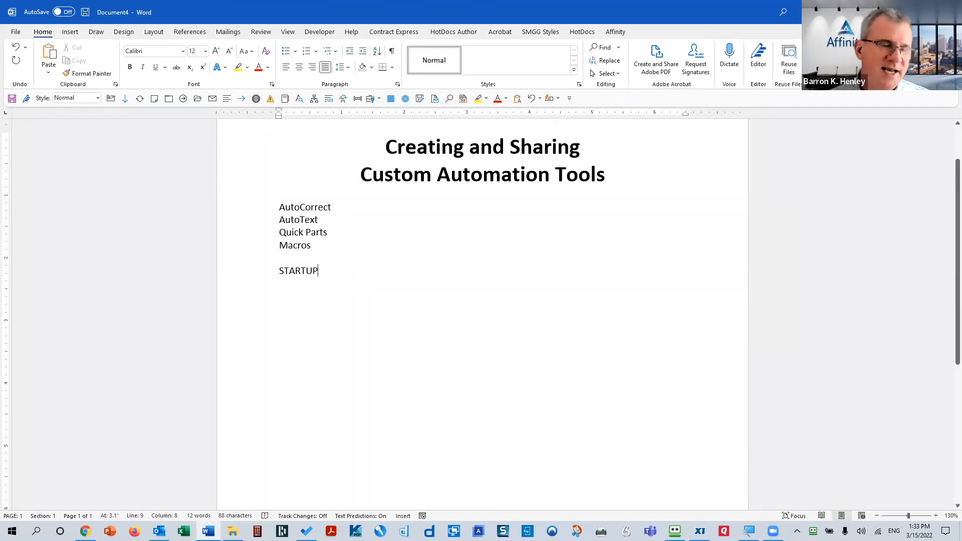
Step: Open File Explorer and close Word, discarding the changes to the document and to Building Blocks.dotx
left_click(233, 530)
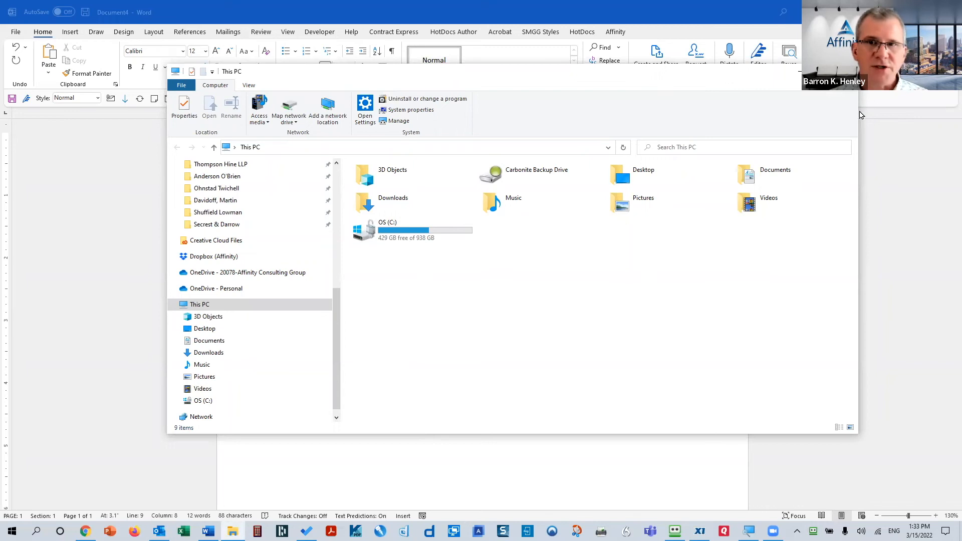
left_click(947, 13)
left_click(497, 284)
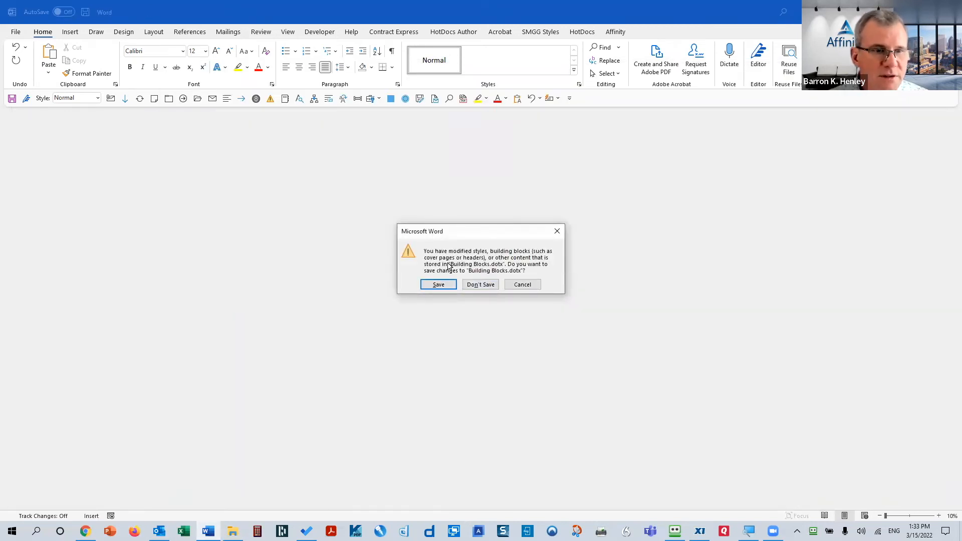
left_click(483, 284)
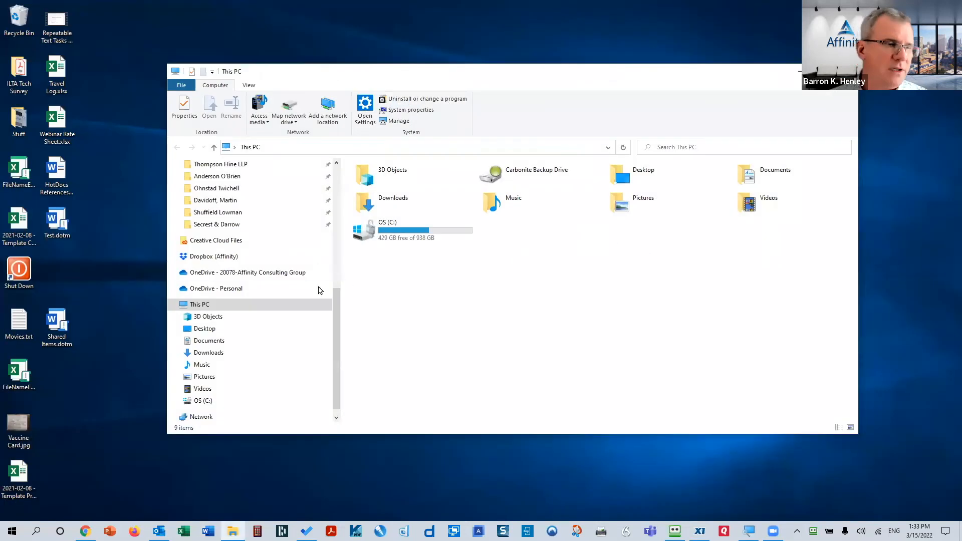
Step: Copy Shared Items.dotm from the desktop and browse on drive C to the user profile's AppData\Roaming folder
right_click(60, 325)
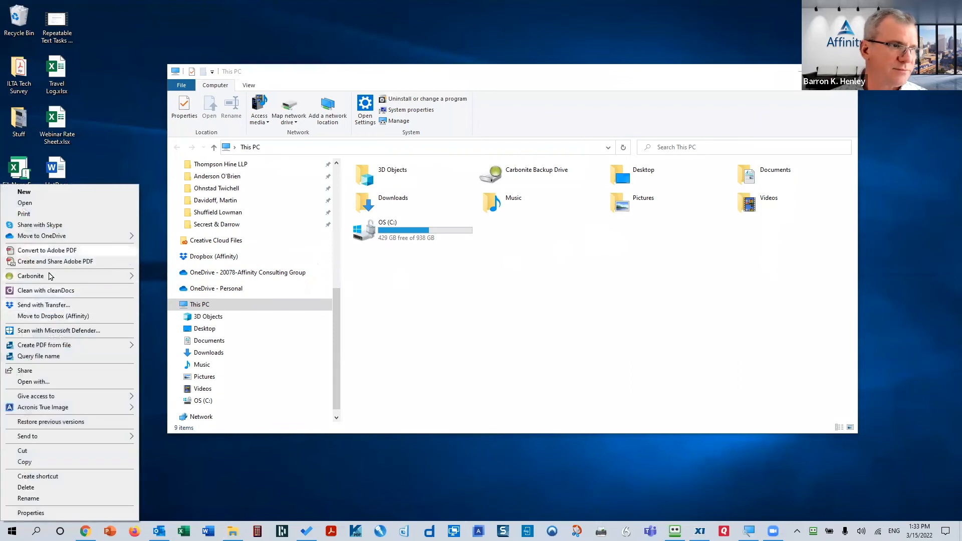
left_click(40, 462)
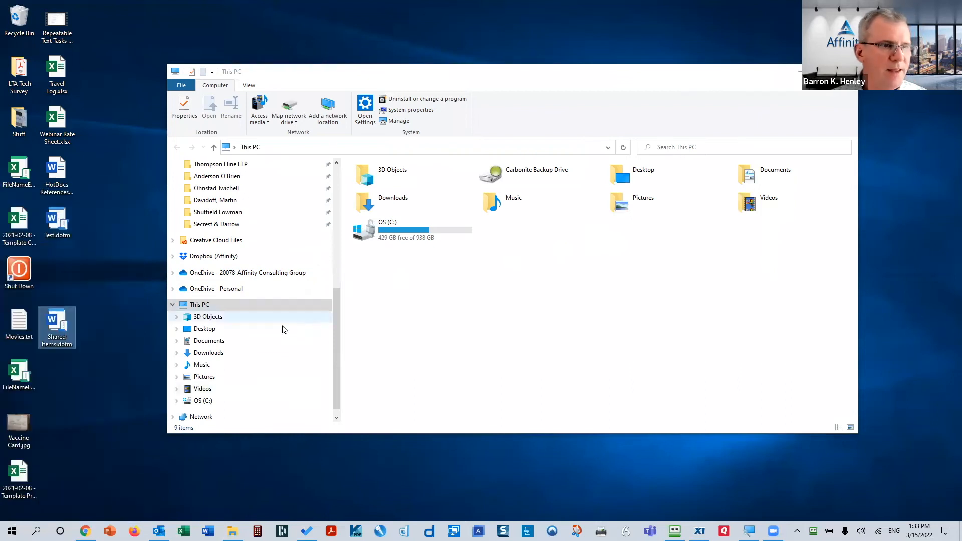
left_click(192, 401)
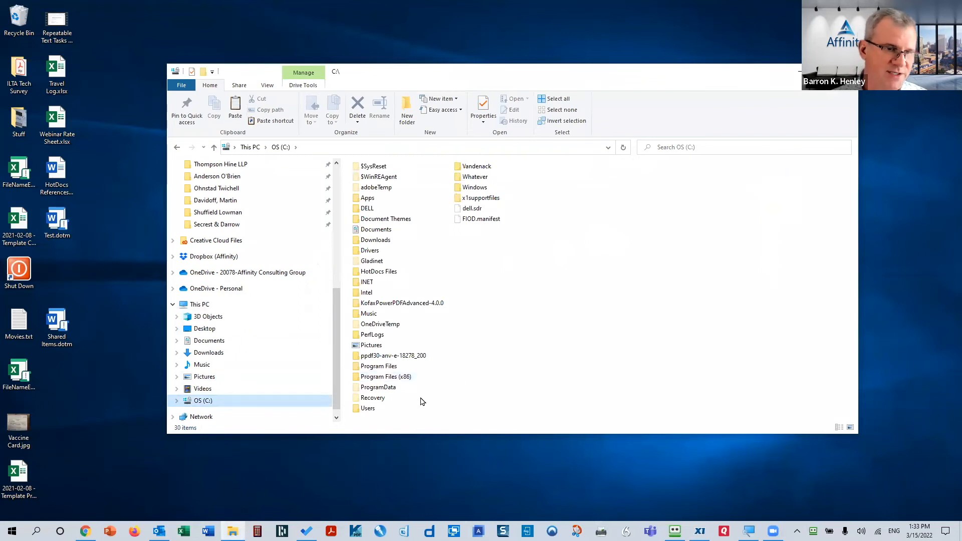
double_click(365, 410)
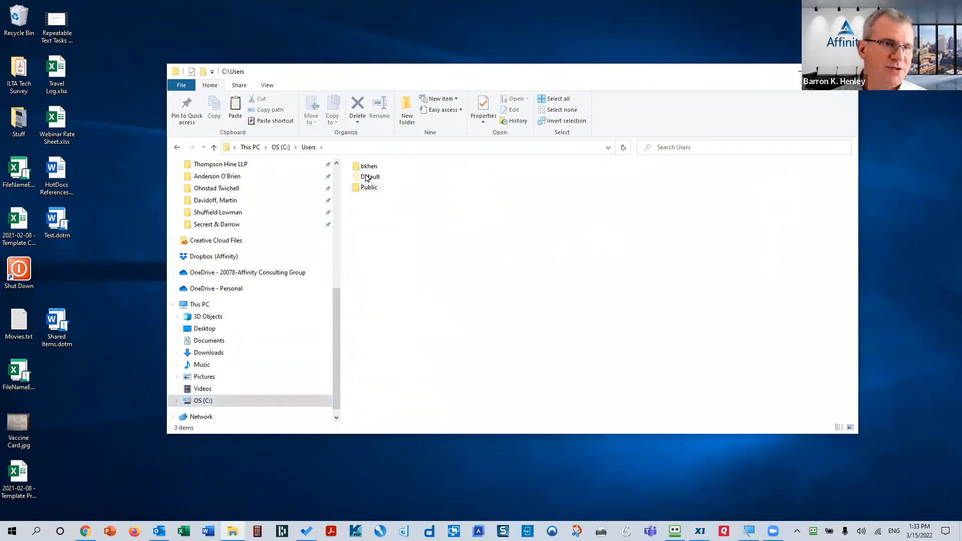
left_click(363, 167)
double_click(363, 169)
double_click(383, 200)
double_click(370, 188)
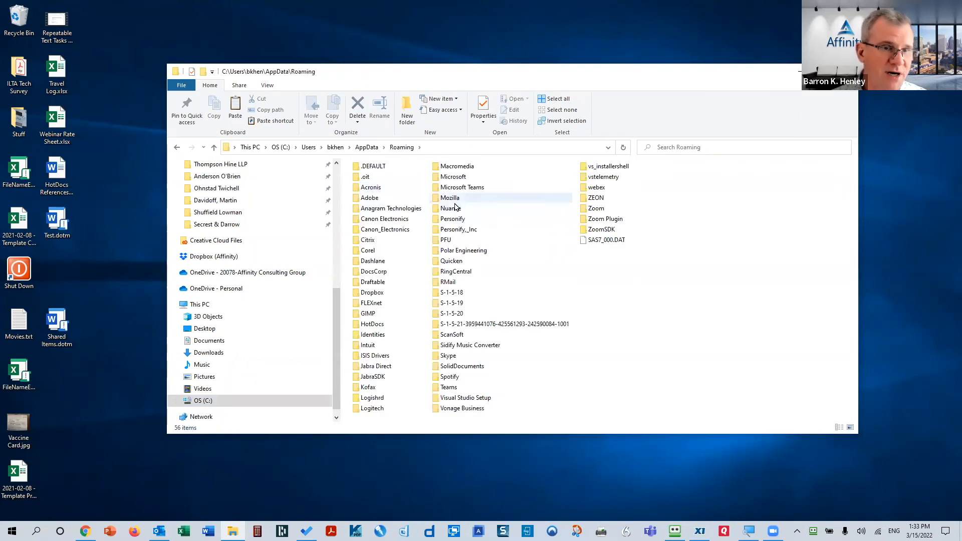
Step: Paste the copied template into the Microsoft\Word\STARTUP folder
double_click(460, 180)
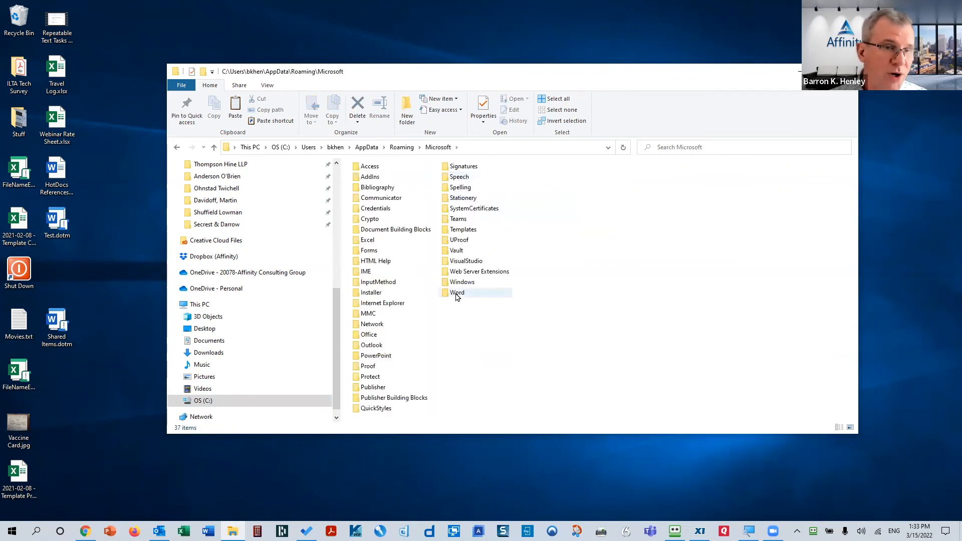
double_click(457, 294)
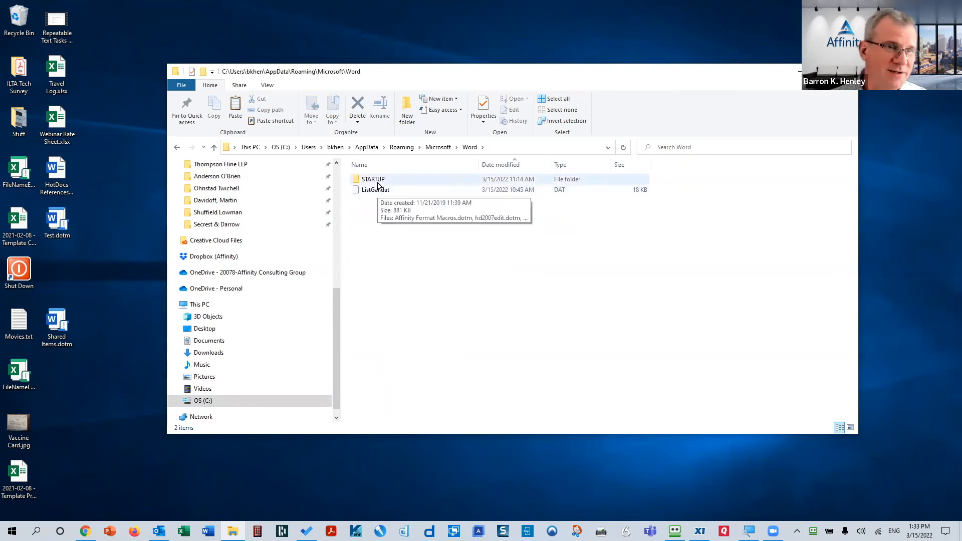
double_click(378, 183)
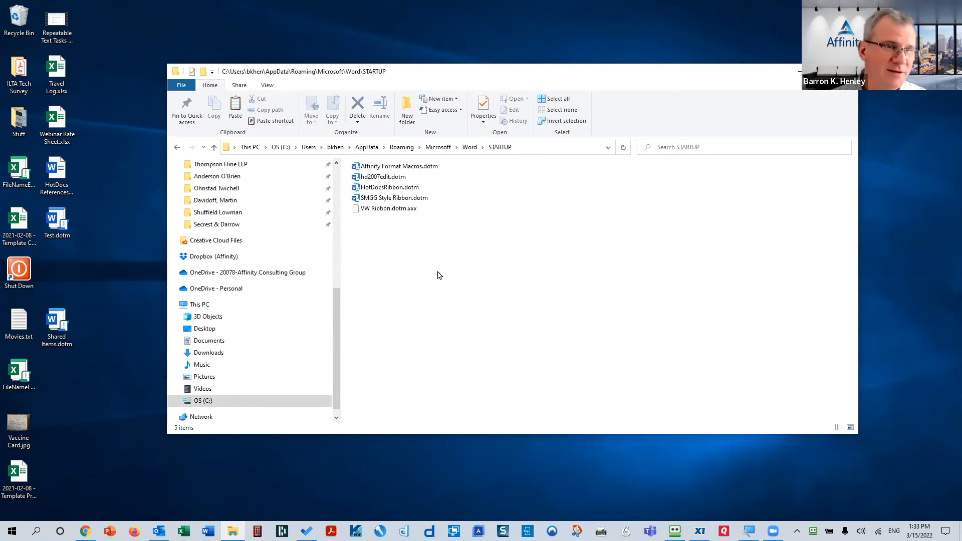
right_click(415, 271)
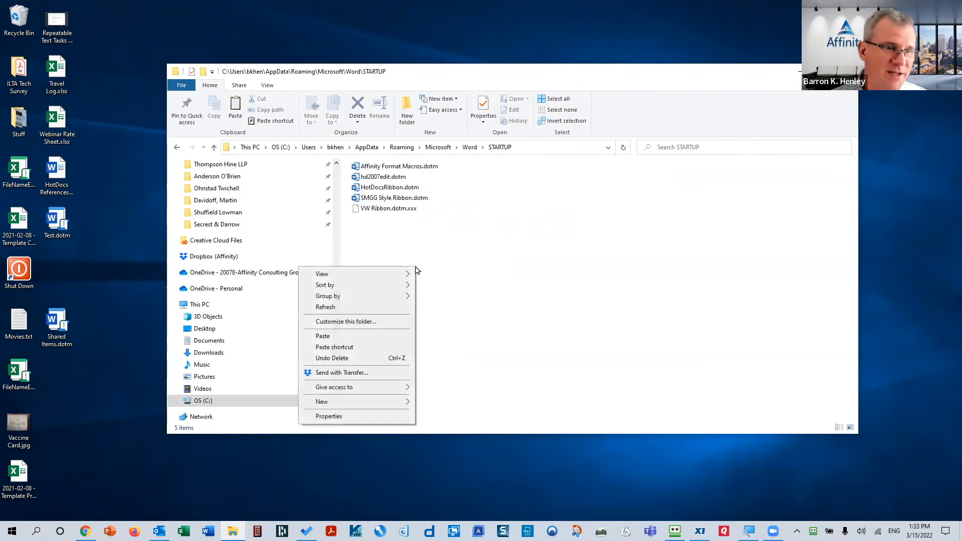
left_click(350, 336)
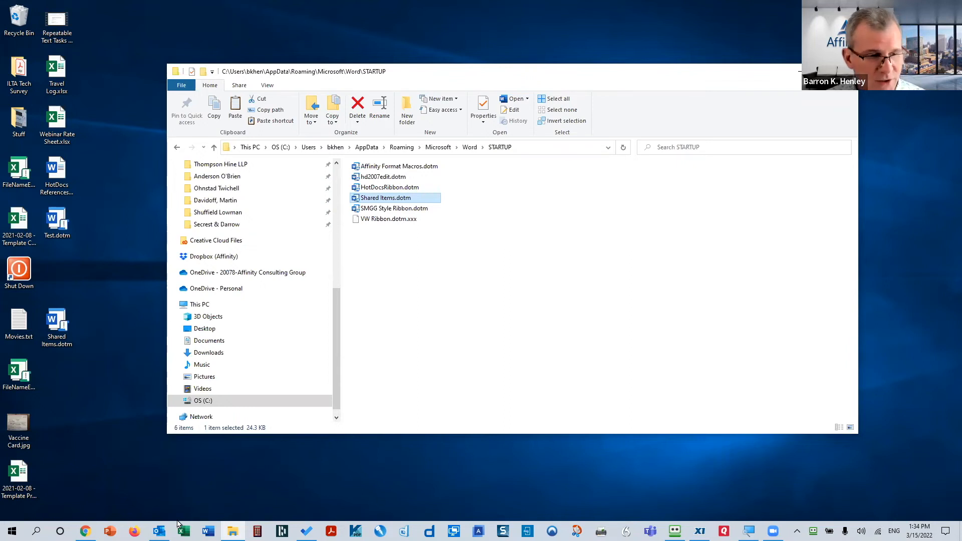
Step: Start Word with a blank document, test the File and Path Name macro, and delete the text it inserts
left_click(208, 531)
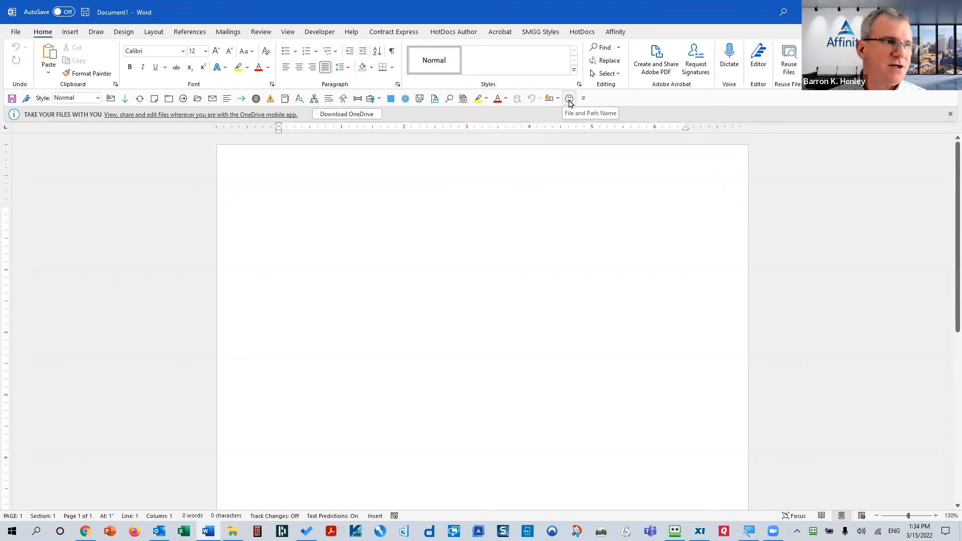
left_click(569, 99)
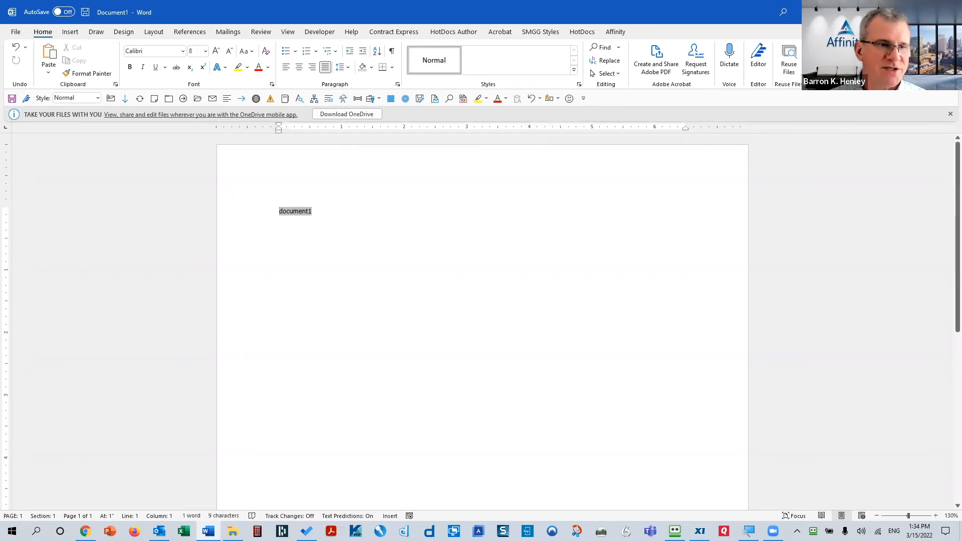
left_click(950, 114)
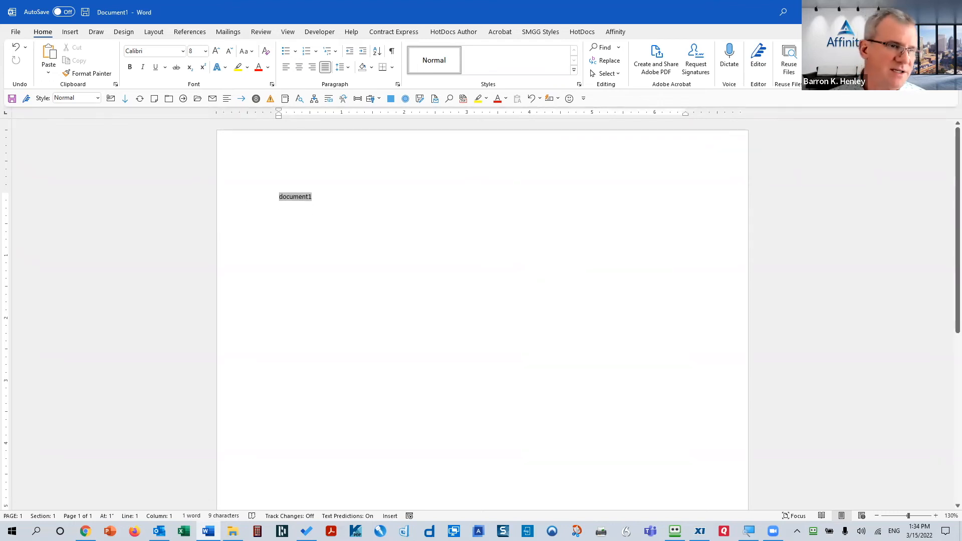
left_click(243, 202)
key("Delete")
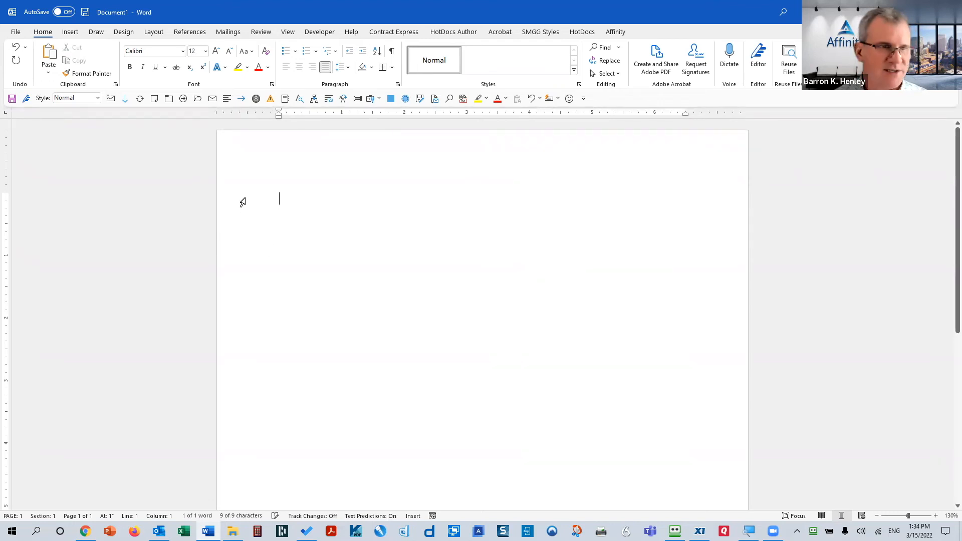
Step: Save the blank document to the Desktop as Fun Test File
key("alt+f")
key("a")
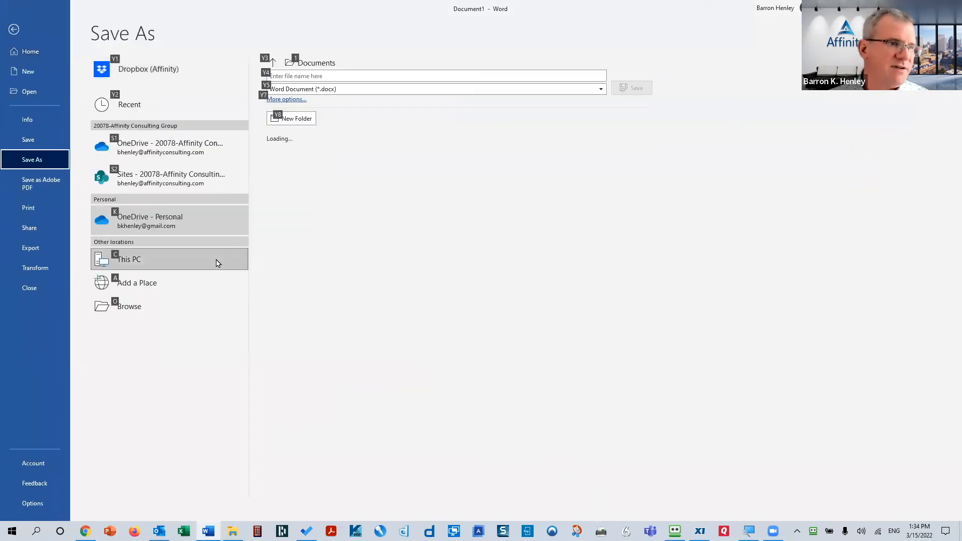
left_click(232, 306)
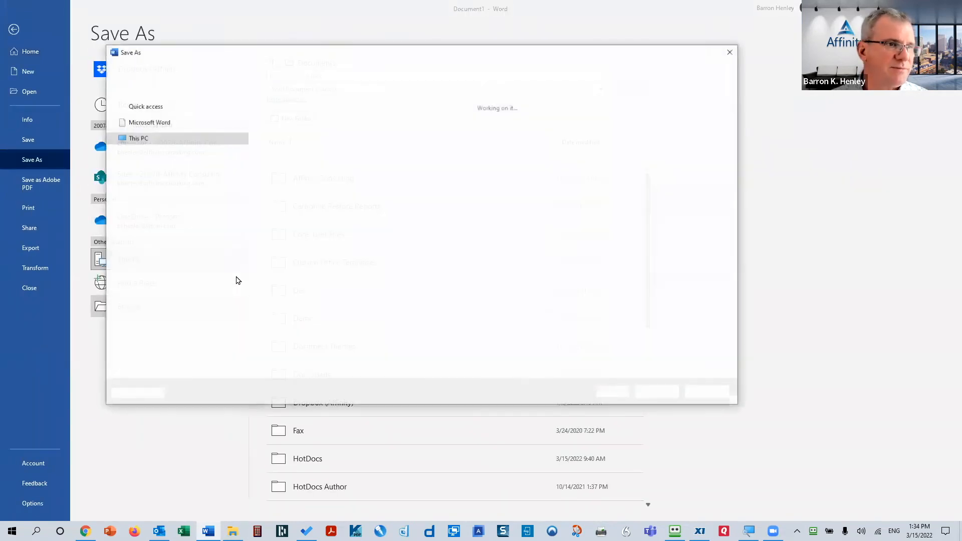
left_click(149, 247)
type("Fun Test File")
key("Return")
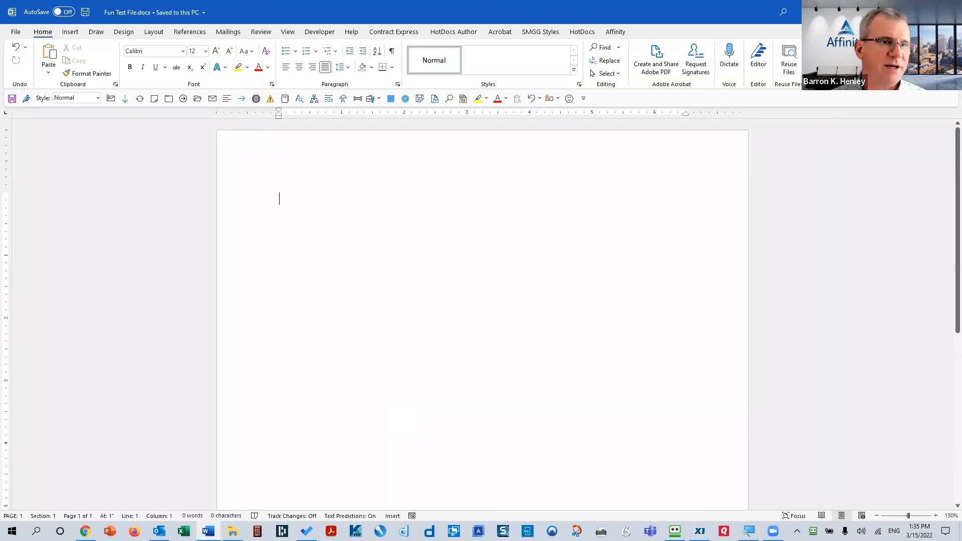
Step: Insert the document's path with the File and Path Name macro and add the Test AutoText entry on the line below
left_click(569, 99)
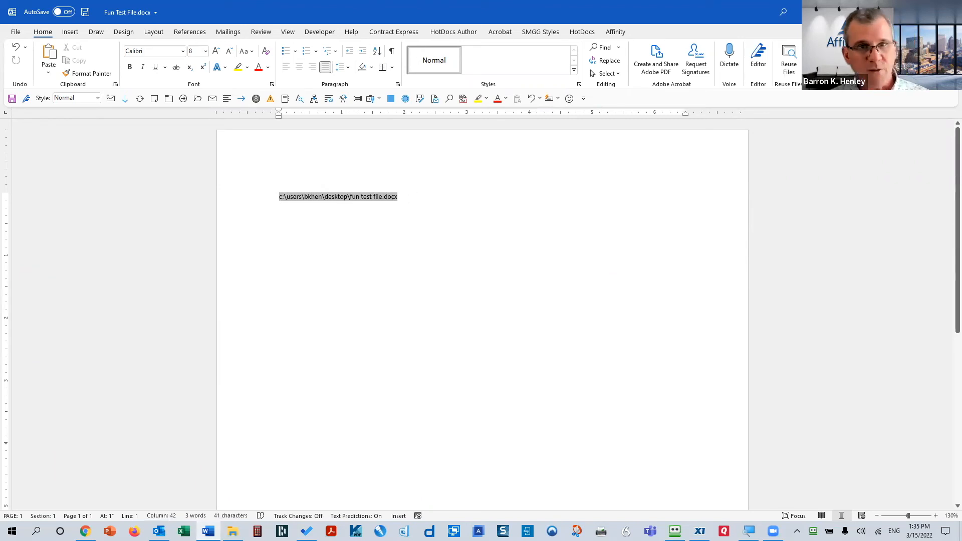
key("Return")
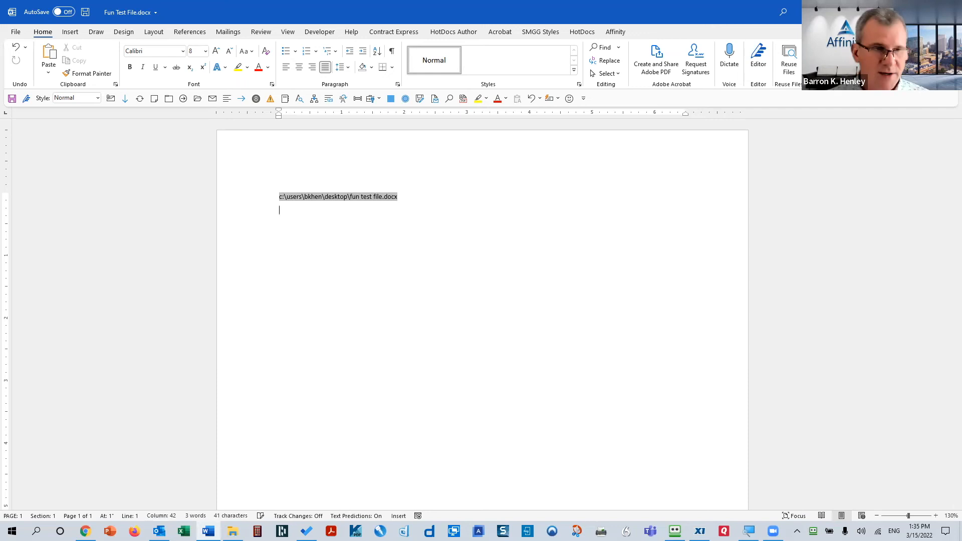
left_click(555, 97)
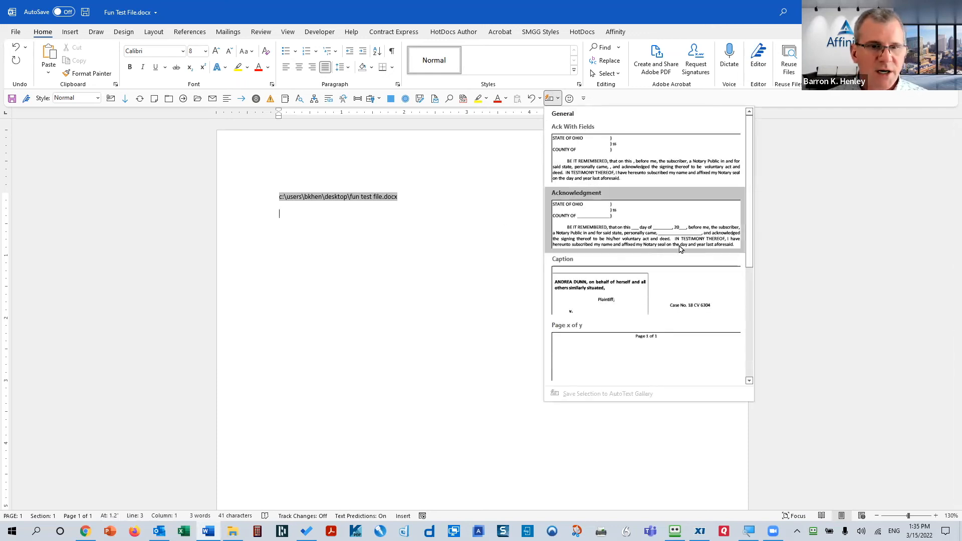
scroll(680, 249, "down", 3)
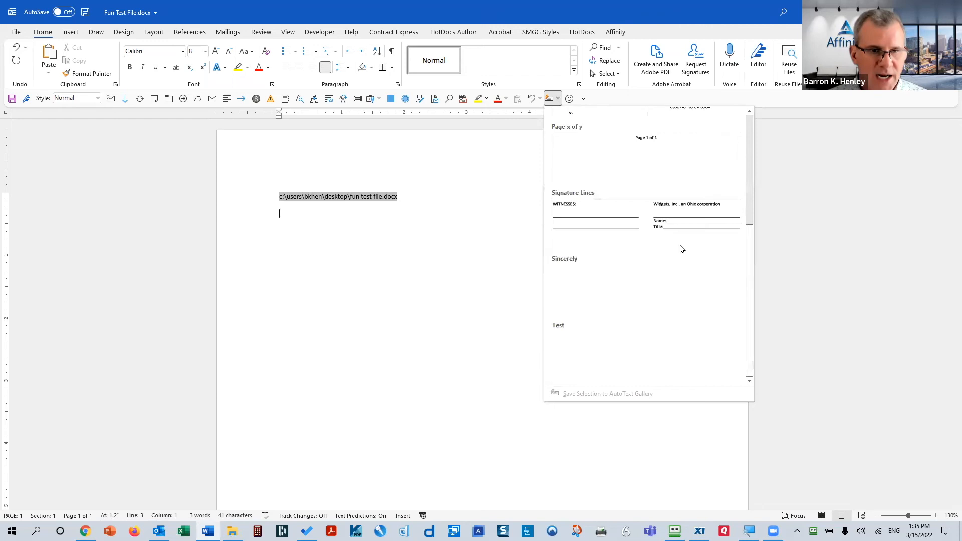
left_click(598, 359)
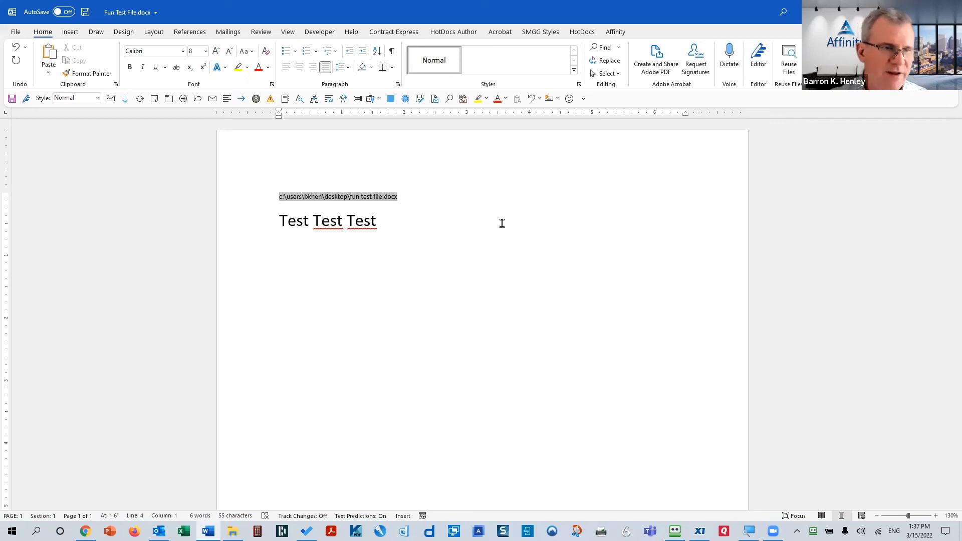
Step: Add the text ".dotm" below the Test line and enlarge it to 31 pt
type(".dotm")
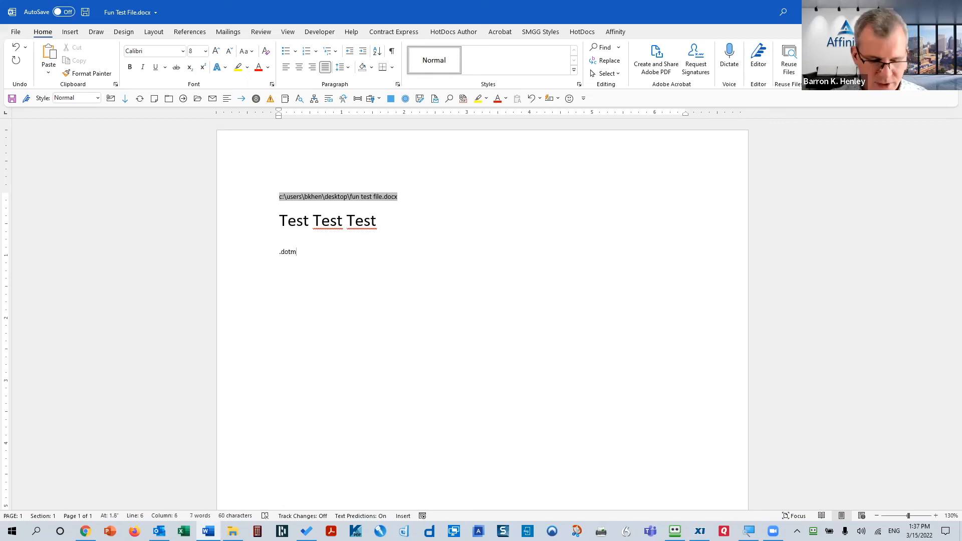
key("shift+Home")
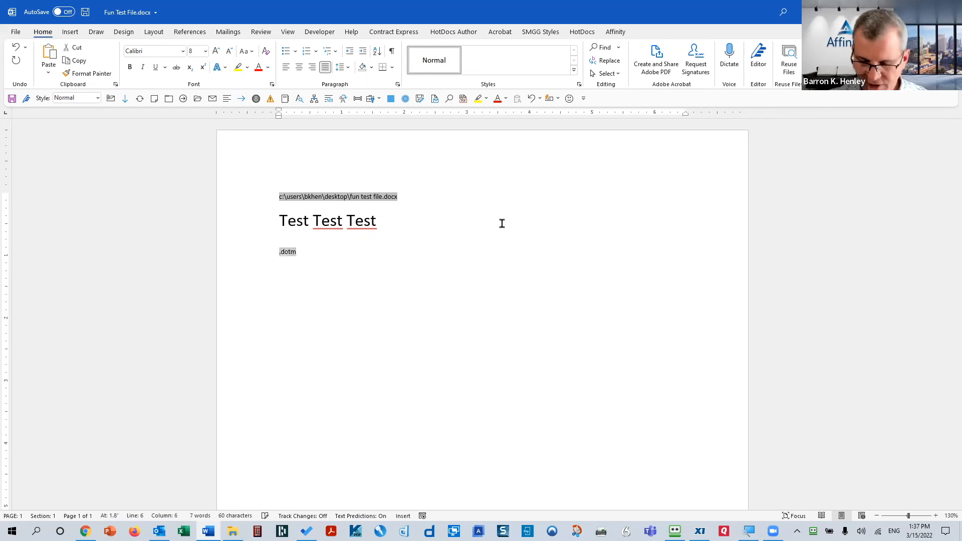
key("ctrl+bracketright")
key("ctrl+bracketright")
key("ctrl+bracketright")
key("ctrl+bracketright")
key("ctrl+bracketright")
key("ctrl+bracketright")
key("ctrl+bracketright")
key("ctrl+bracketright")
key("ctrl+bracketright")
key("ctrl+bracketright")
key("ctrl+bracketright")
key("ctrl+bracketright")
key("ctrl+bracketright")
key("ctrl+bracketright")
key("ctrl+bracketright")
key("ctrl+bracketright")
key("ctrl+bracketright")
key("ctrl+bracketright")
key("ctrl+bracketright")
key("ctrl+bracketright")
key("ctrl+bracketright")
key("End")
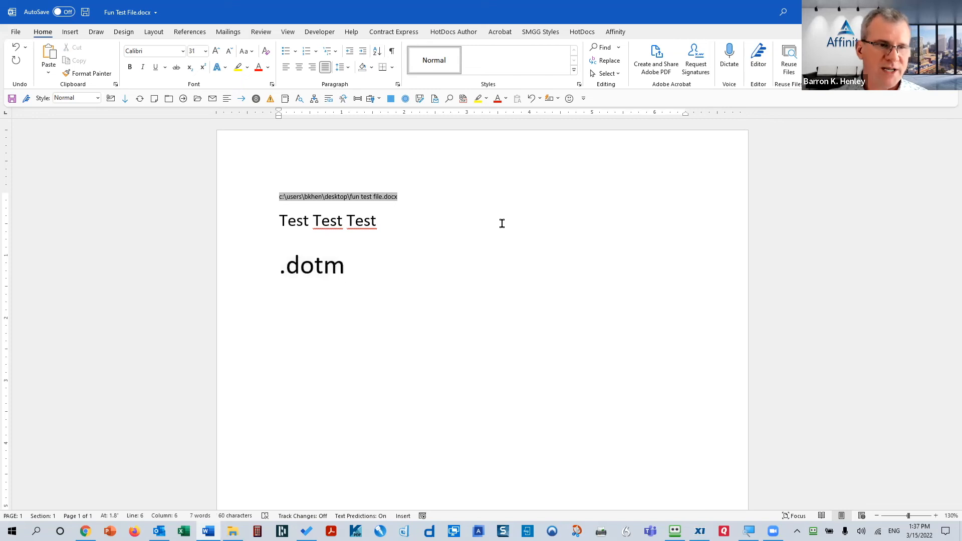
Step: Examine the Word Macro-Enabled Template (*.dotm) file type among the Save As formats, and return to the document without saving
key("alt+f")
key("a")
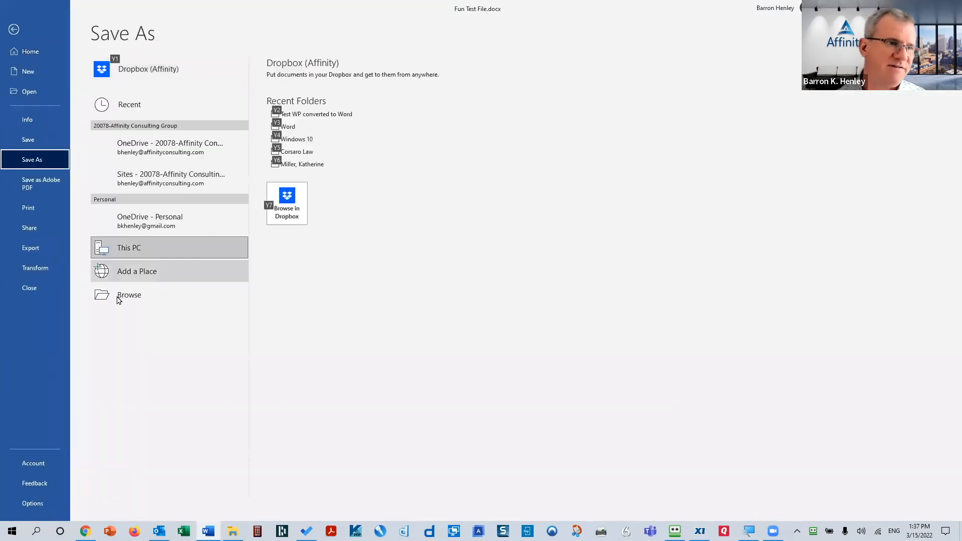
left_click(126, 295)
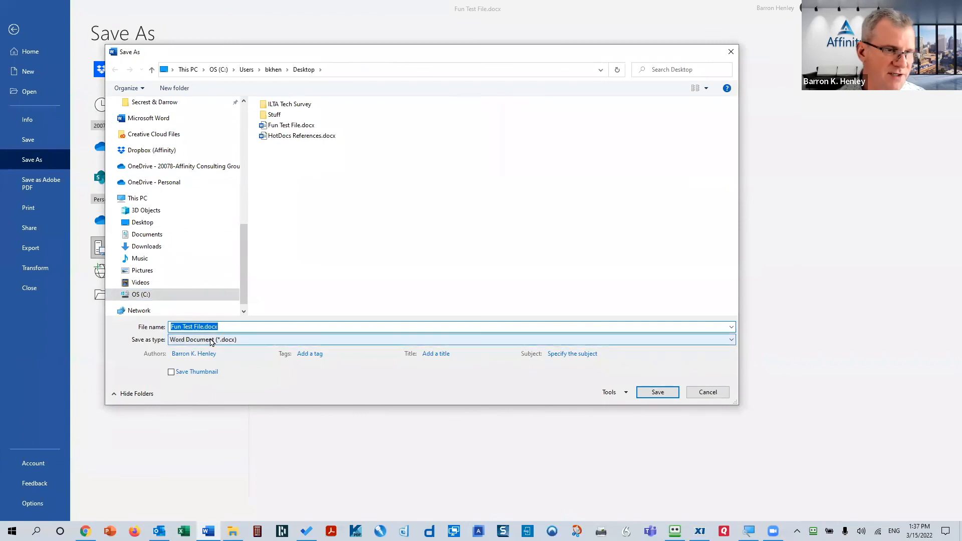
left_click(211, 340)
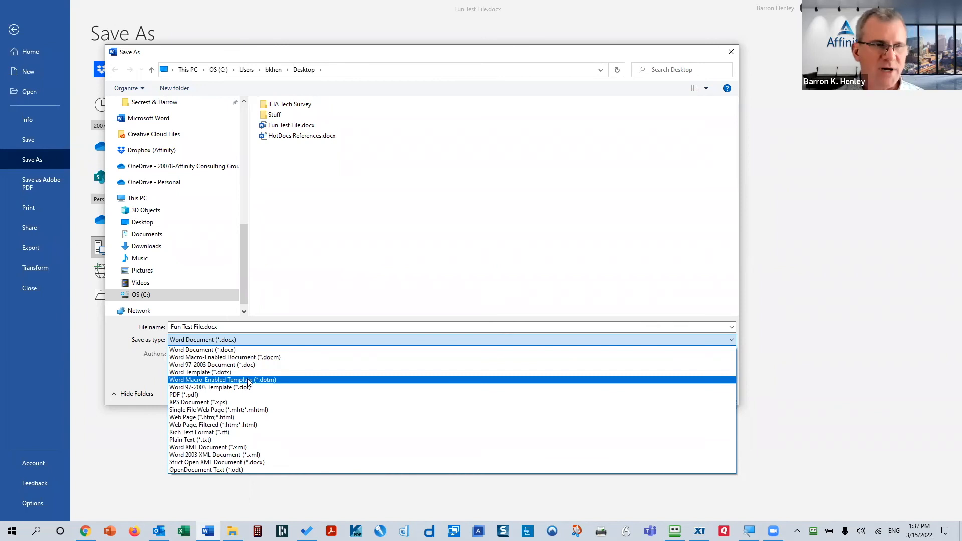
left_click(735, 53)
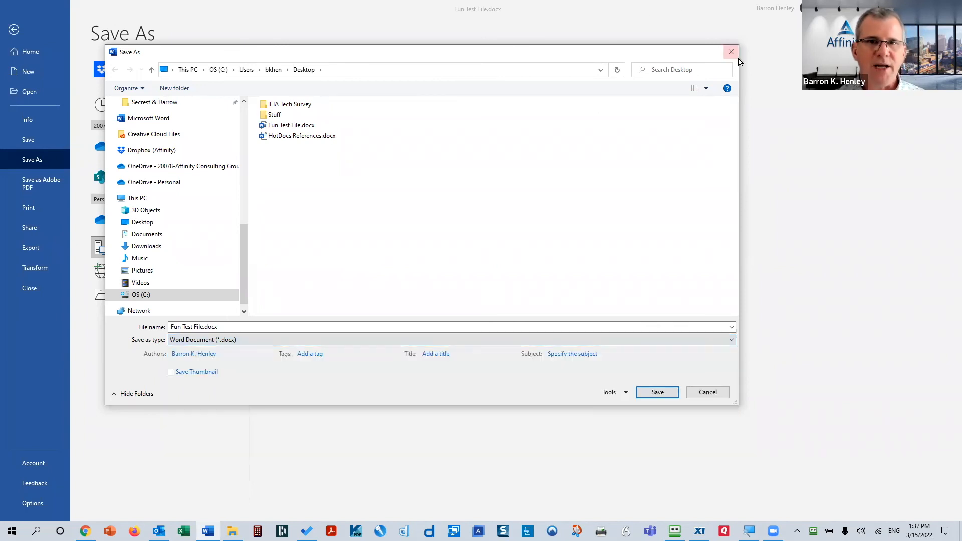
left_click(731, 53)
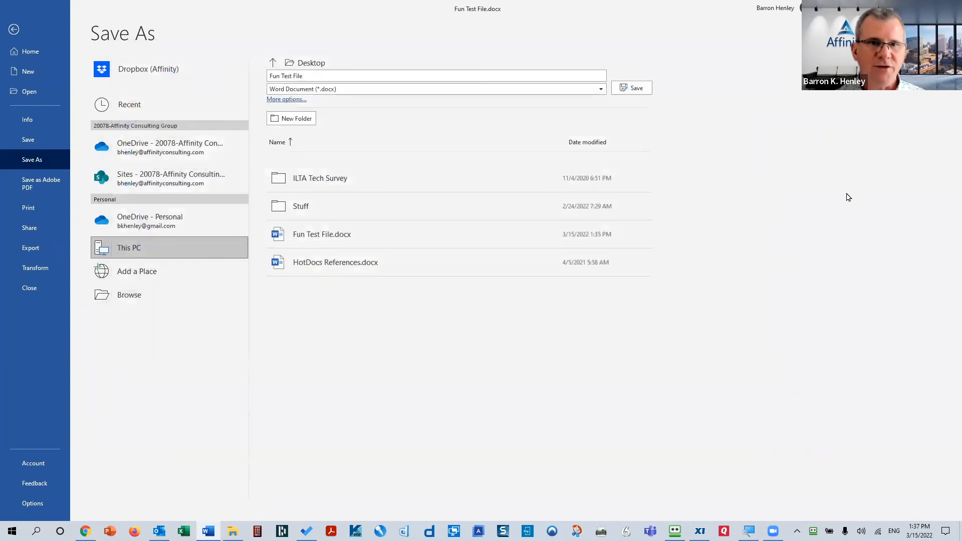
left_click(14, 30)
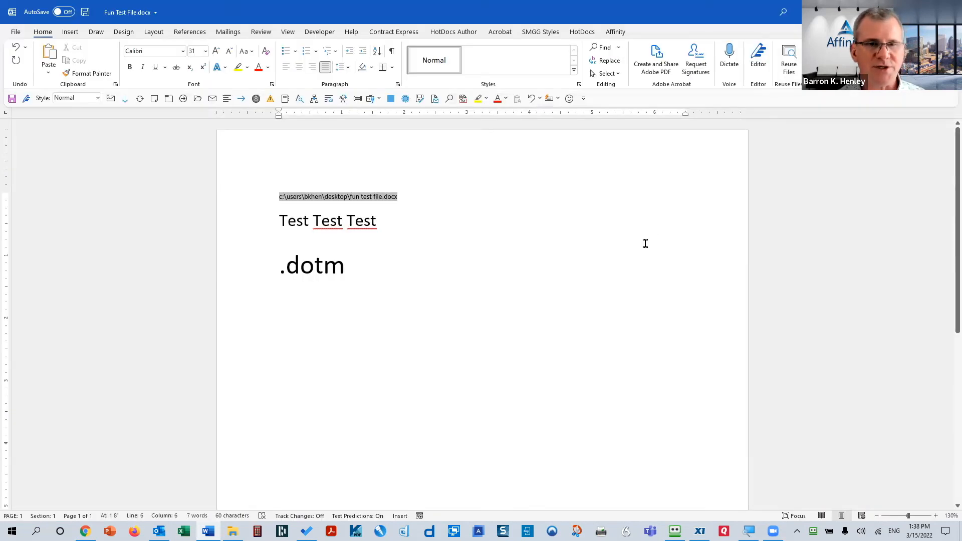